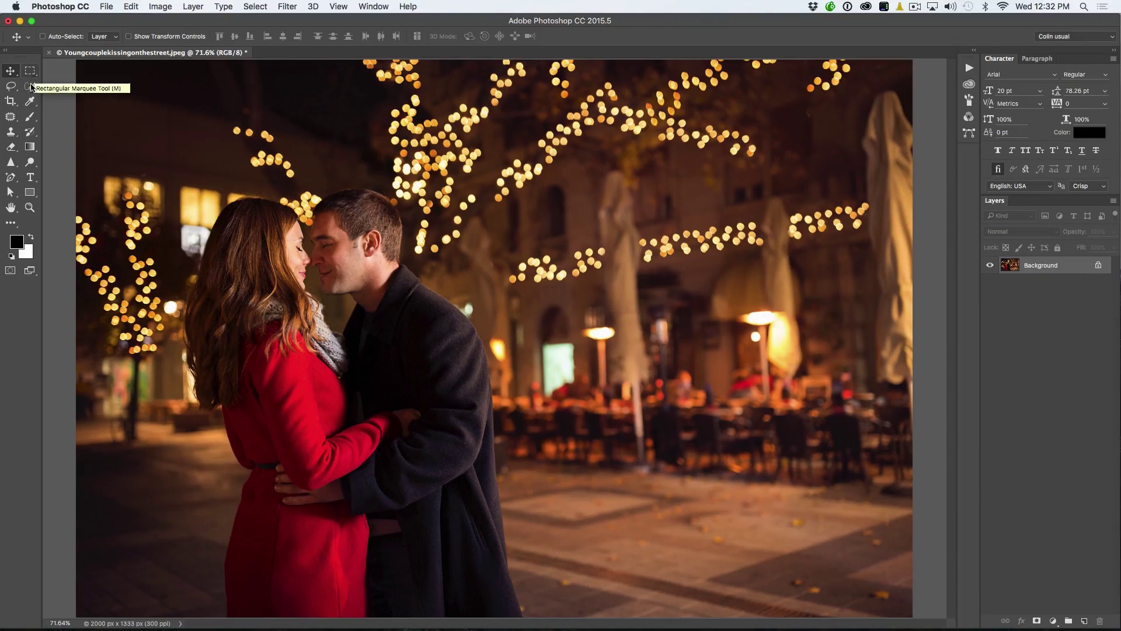
# Step: Quick-select the woman in the red coat and trim the edge near the man's face
pyautogui.click(31, 86)
pyautogui.moveTo(272, 233)
pyautogui.mouseDown()
pyautogui.moveTo(291, 535)
pyautogui.moveTo(318, 563)
pyautogui.moveTo(344, 399)
pyautogui.moveTo(406, 341)
pyautogui.moveTo(470, 568)
pyautogui.moveTo(467, 409)
pyautogui.moveTo(471, 573)
pyautogui.moveTo(389, 293)
pyautogui.moveTo(350, 215)
pyautogui.moveTo(389, 214)
pyautogui.moveTo(333, 212)
pyautogui.moveTo(372, 205)
pyautogui.moveTo(349, 200)
pyautogui.mouseUp()
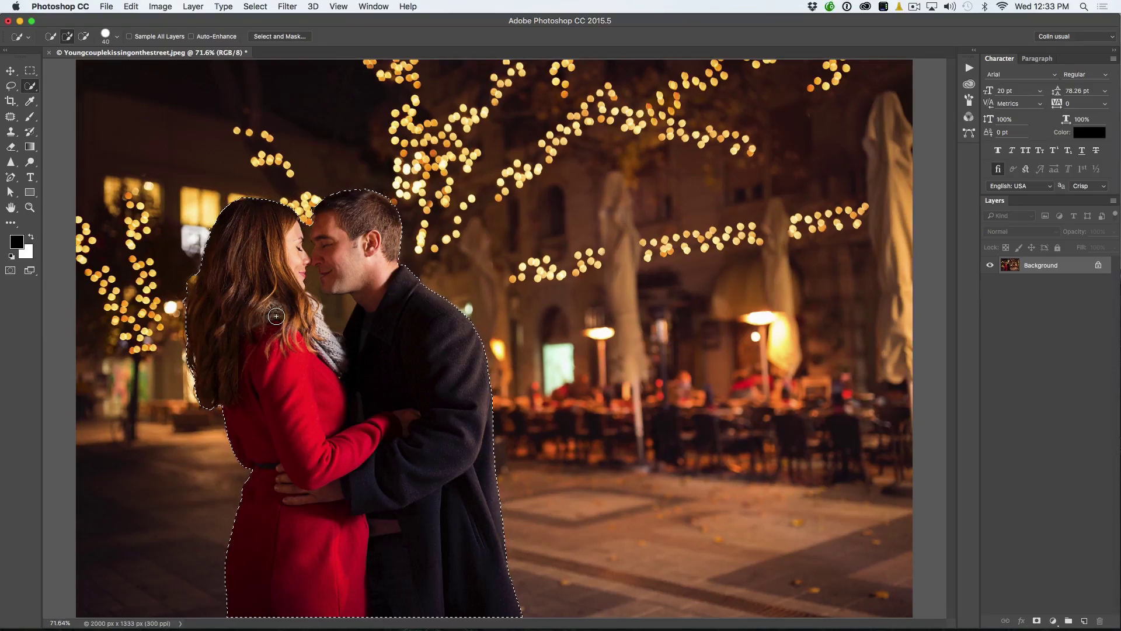
pyautogui.press('alt')
pyautogui.click(115, 41)
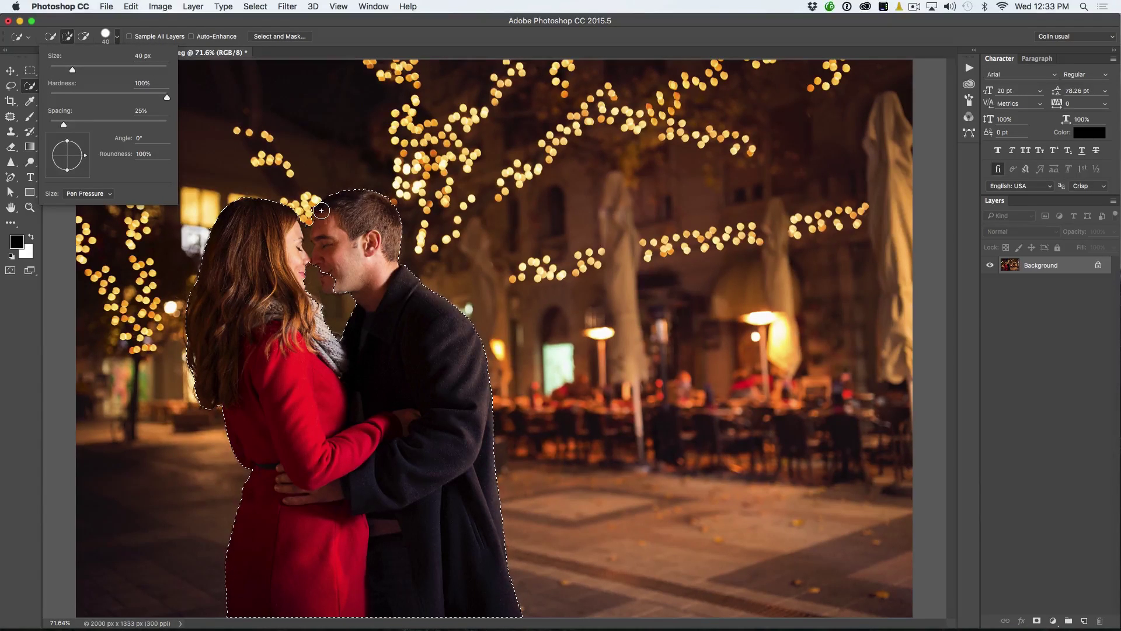
pyautogui.press('alt')
pyautogui.keyDown('alt'); pyautogui.click(308, 226); pyautogui.keyUp('alt')
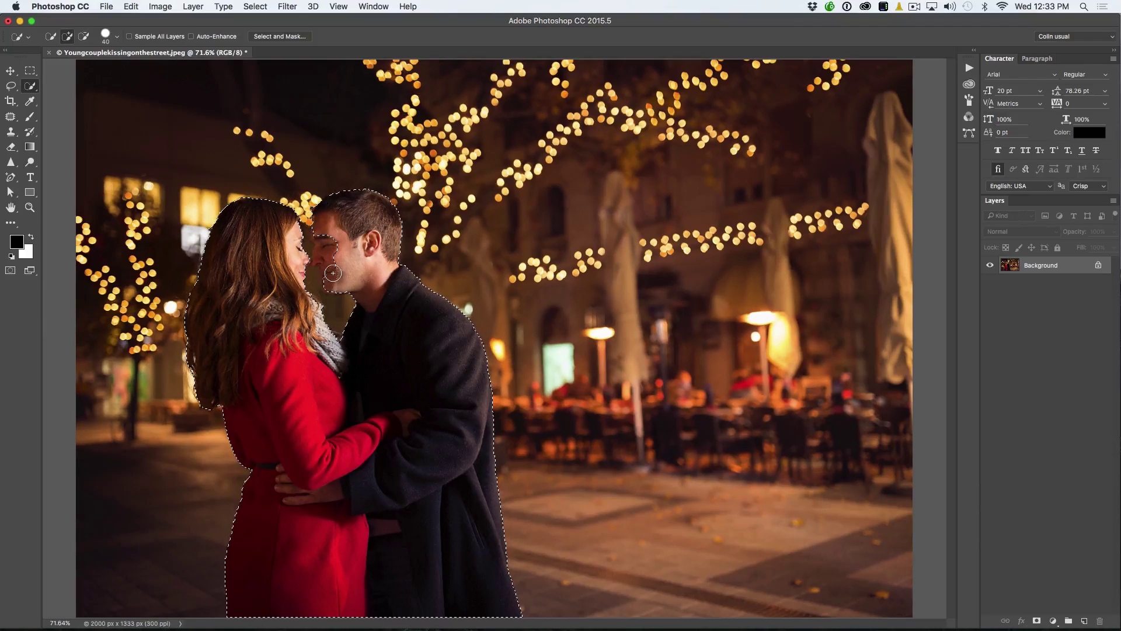
# Step: Add the man's nose and cheek, check in Quick Mask, then enter Select and Mask
pyautogui.moveTo(334, 273); pyautogui.dragTo(327, 257)
pyautogui.press('alt')
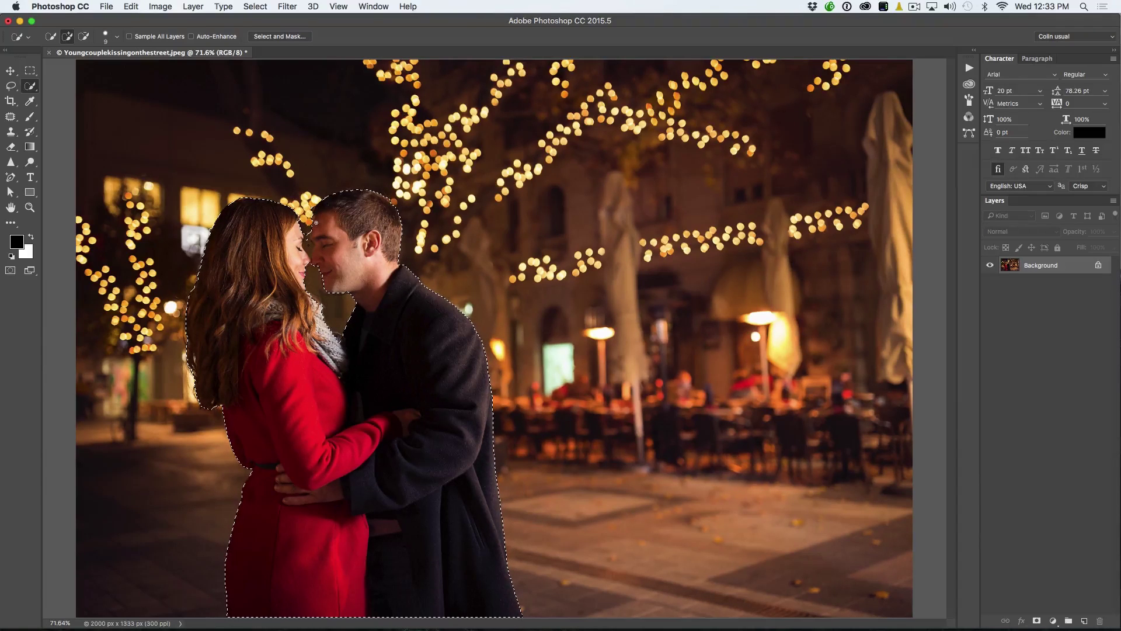
pyautogui.press('alt')
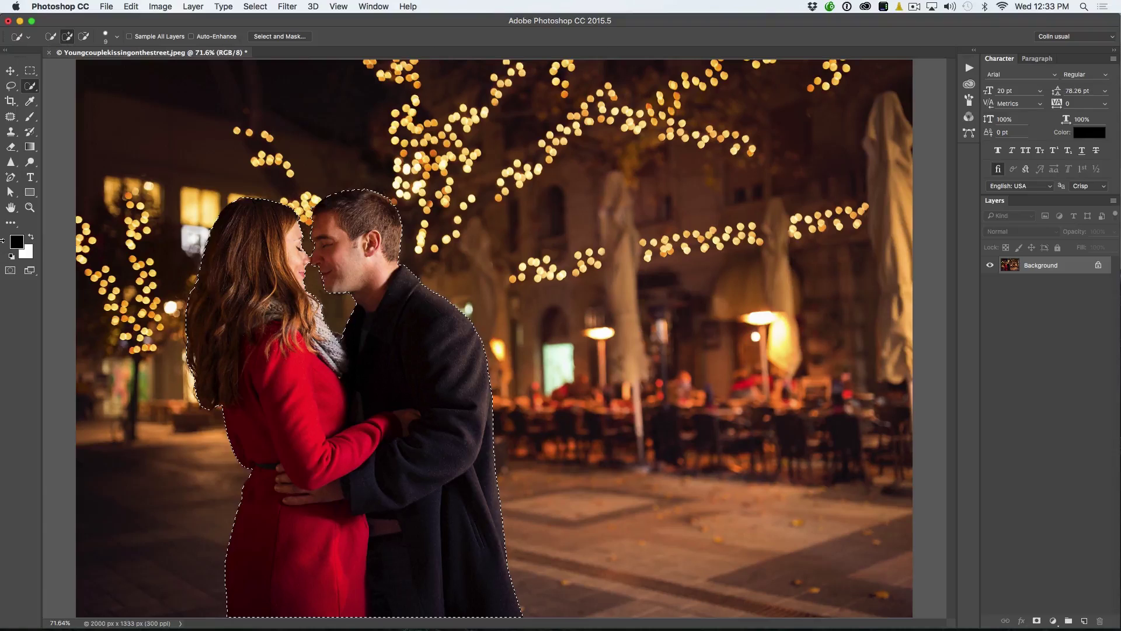
pyautogui.press('q')
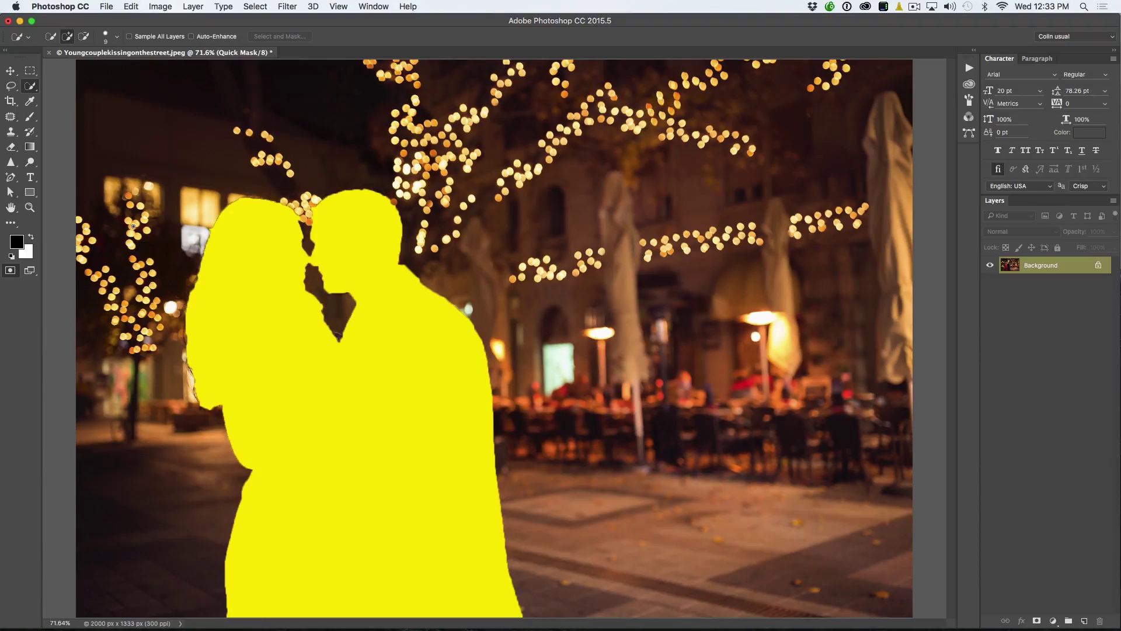
pyautogui.press('q')
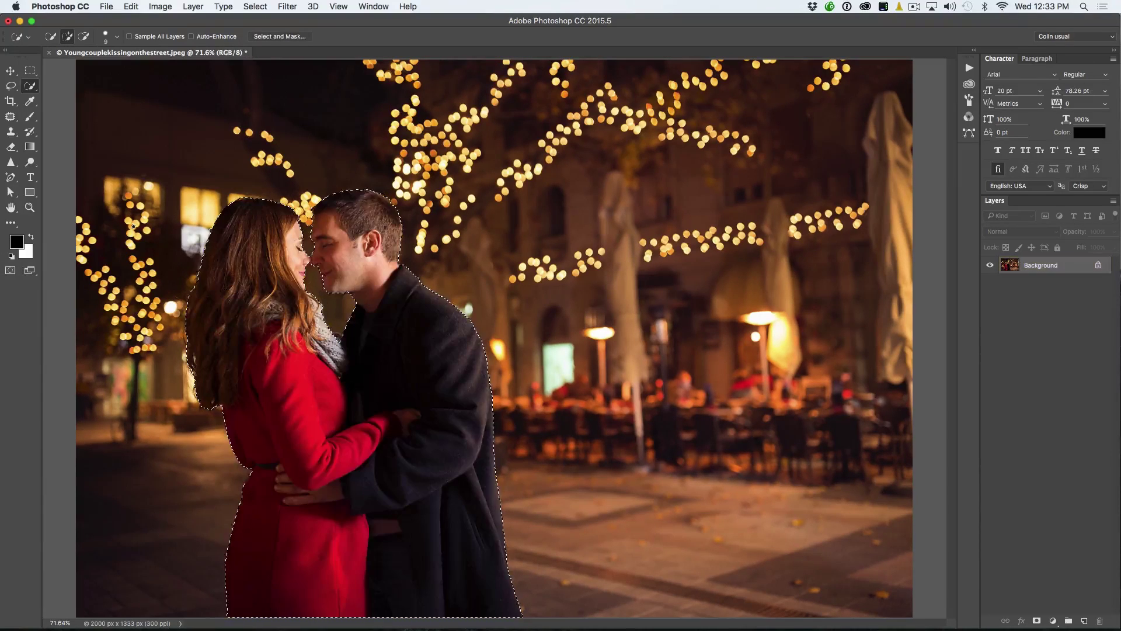
pyautogui.click(286, 38)
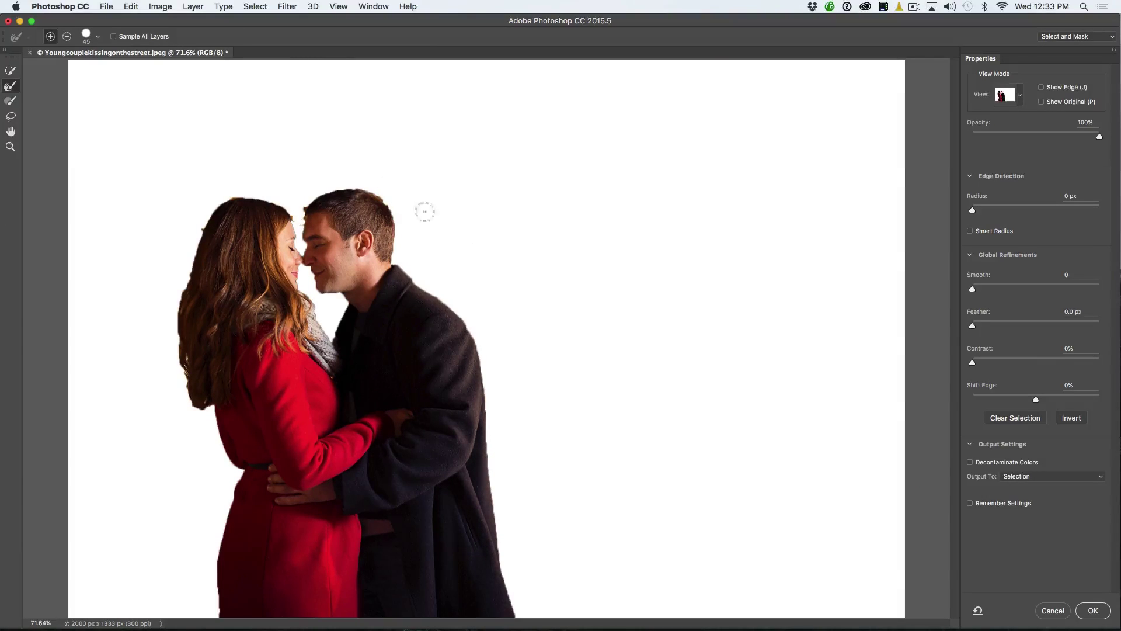
# Step: Widen the Edge Detection radius and output the couple to a new layer with layer mask
pyautogui.moveTo(975, 214); pyautogui.dragTo(994, 214)
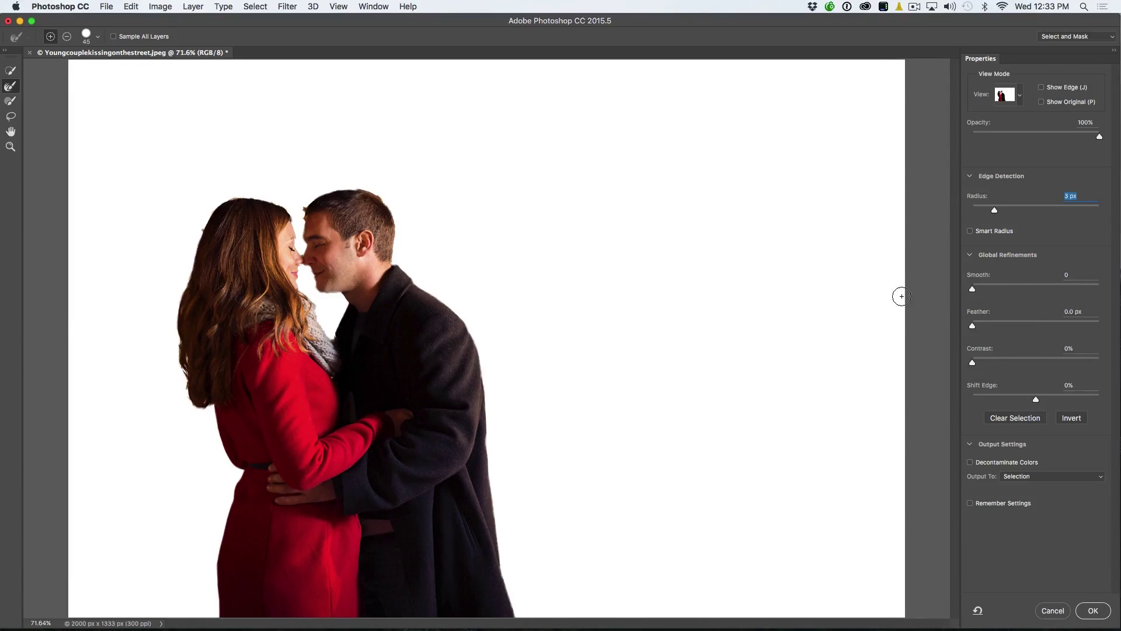
pyautogui.click(1018, 476)
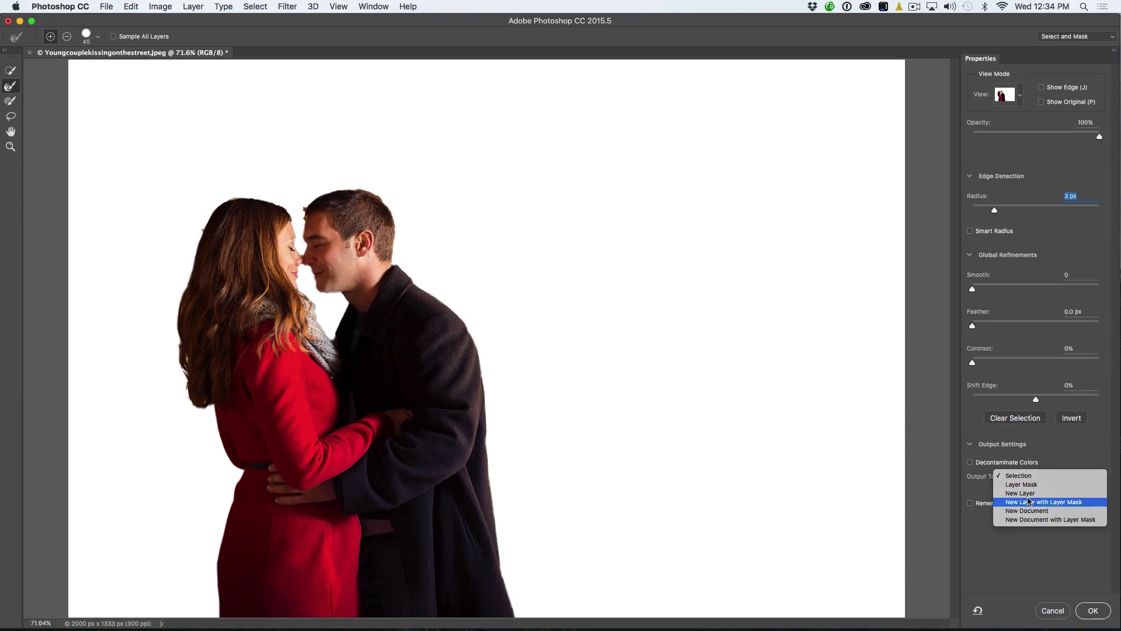
pyautogui.click(1030, 502)
pyautogui.click(1100, 610)
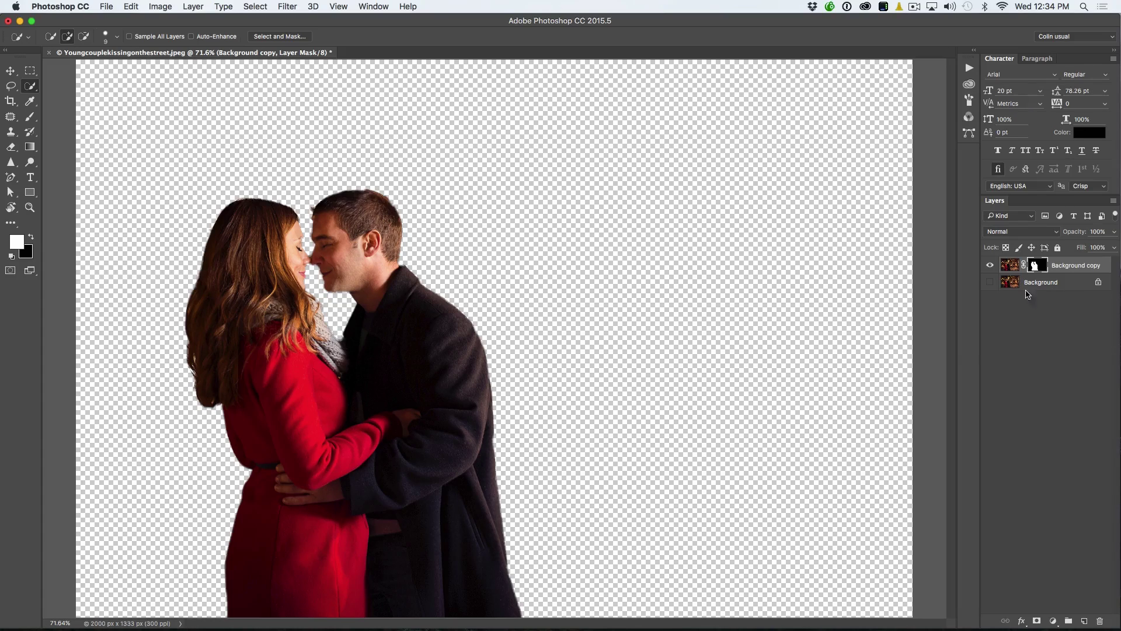
# Step: Show the original Background layer and make it the active layer
pyautogui.click(991, 282)
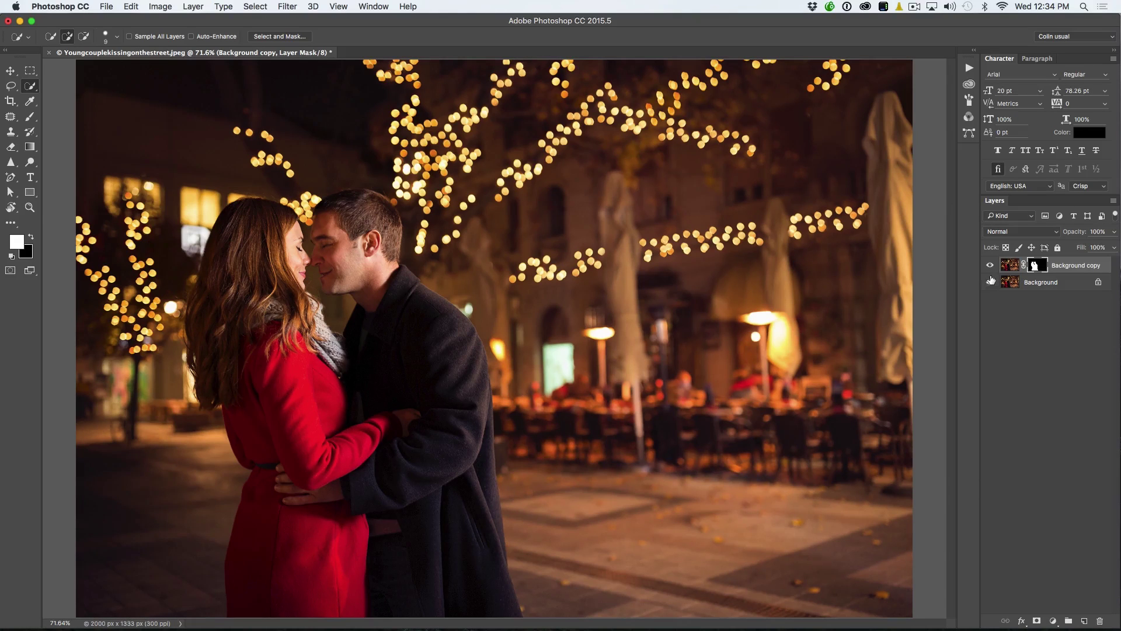
pyautogui.click(1012, 282)
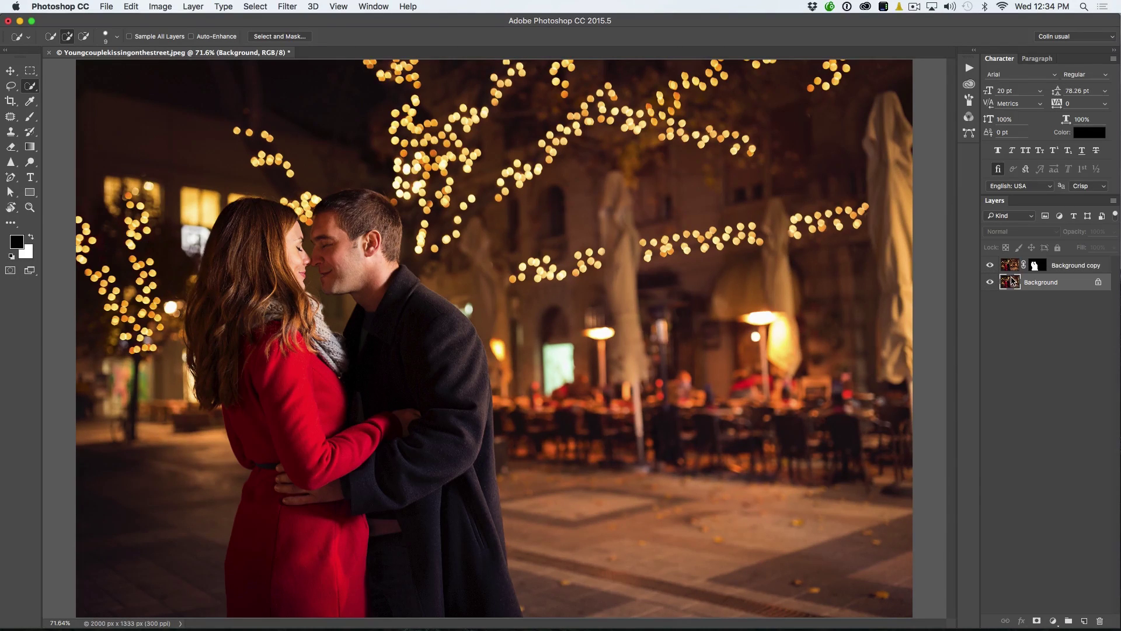
pyautogui.click(259, 5)
pyautogui.moveTo(286, 6)
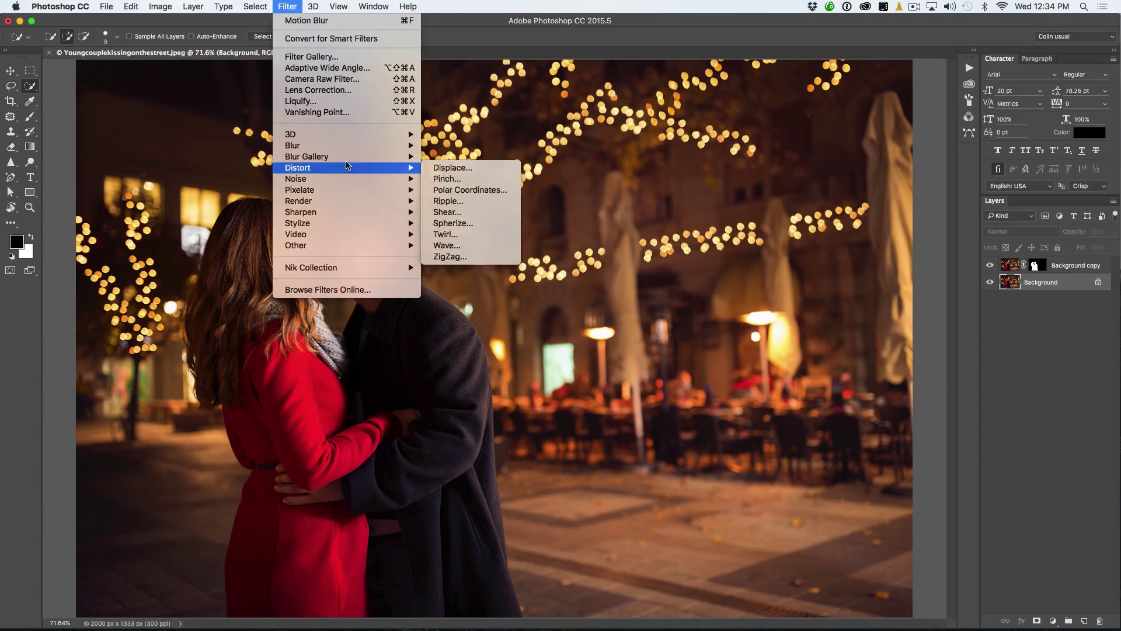
pyautogui.moveTo(346, 145)
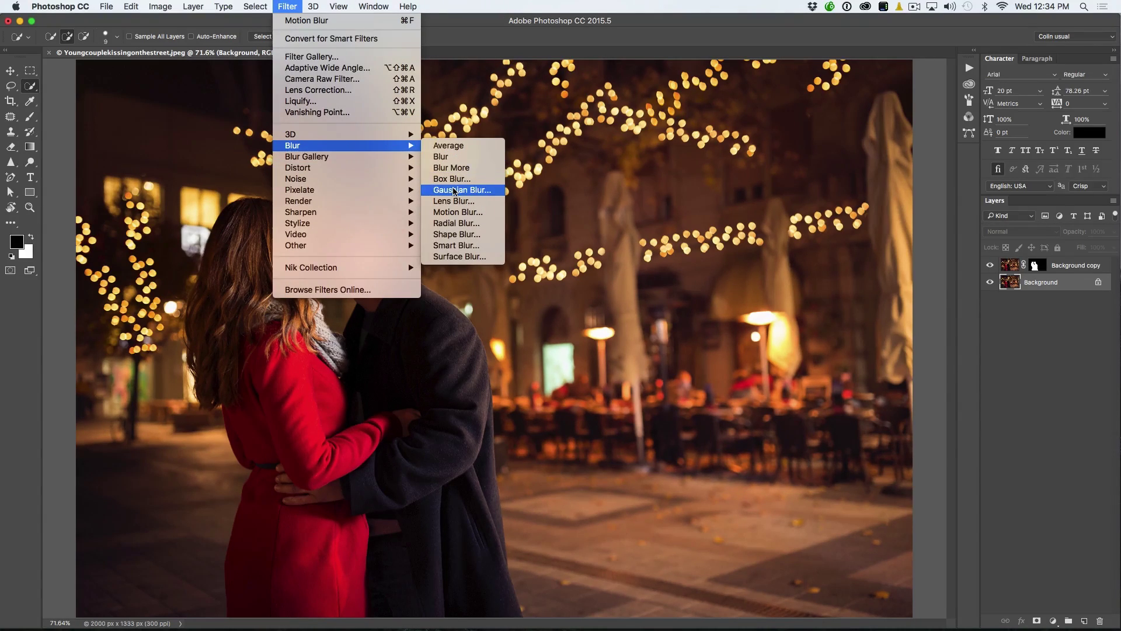
pyautogui.click(455, 190)
pyautogui.moveTo(779, 282)
pyautogui.mouseDown()
pyautogui.moveTo(820, 282)
pyautogui.moveTo(810, 282)
pyautogui.mouseUp()
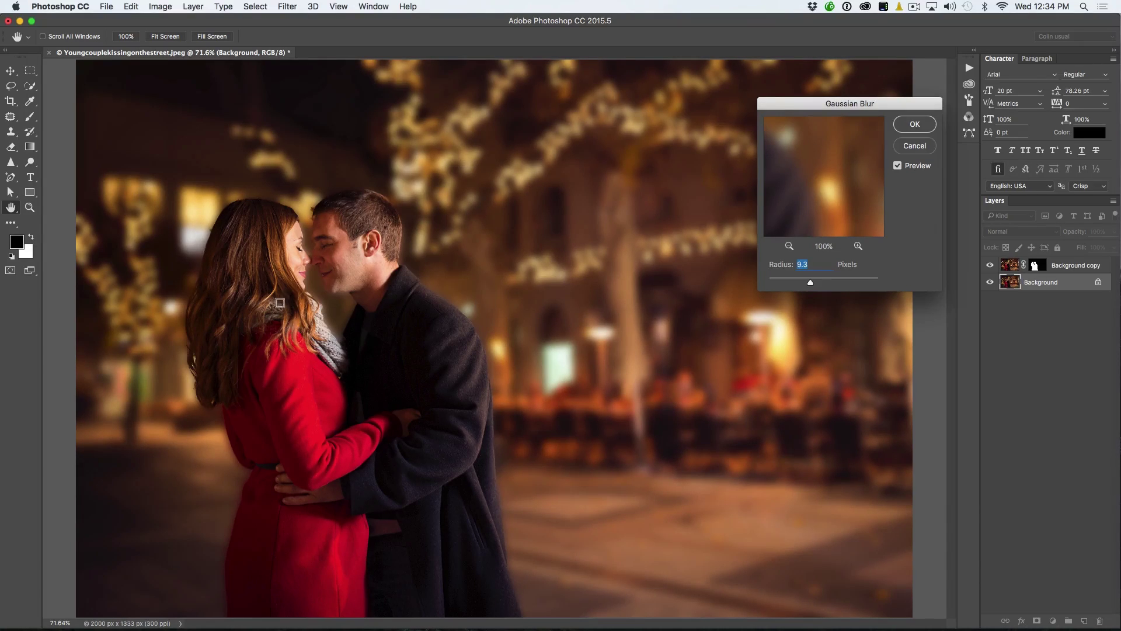
pyautogui.scroll(2, 240, 250)
pyautogui.scroll(2, 240, 251)
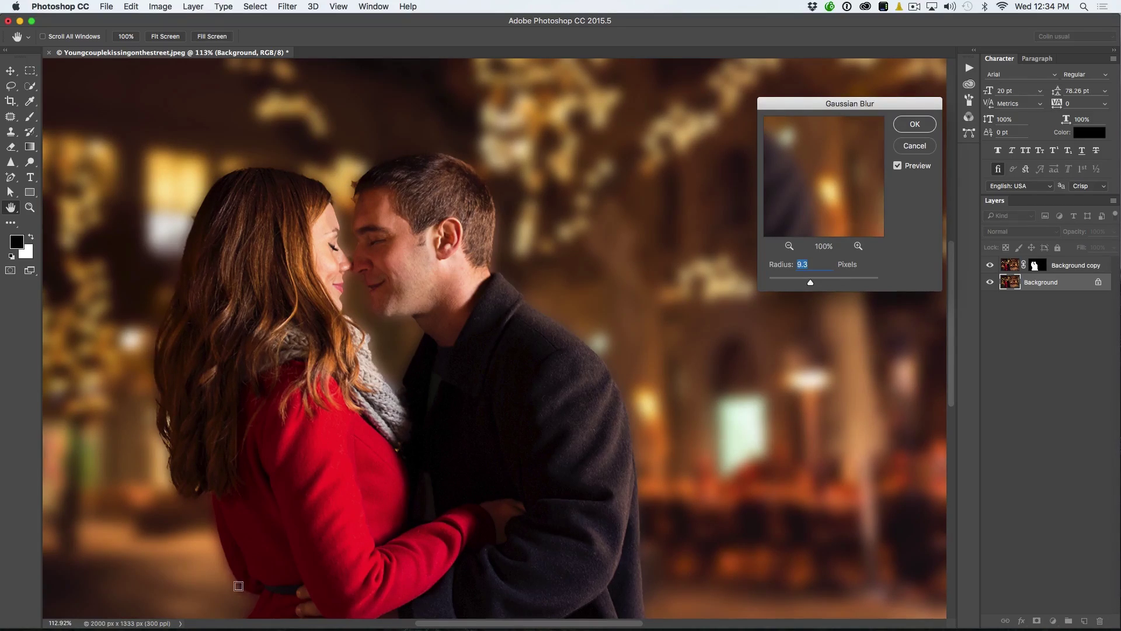
pyautogui.scroll(-2, 404, 309)
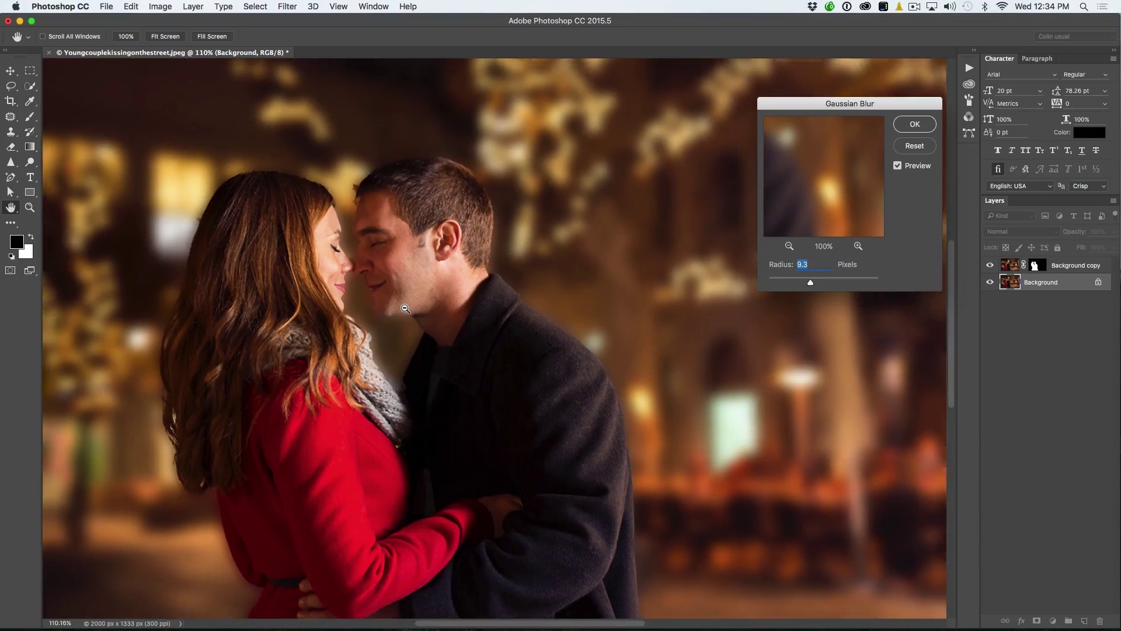
pyautogui.scroll(-3, 404, 307)
pyautogui.scroll(-2, 404, 307)
pyautogui.scroll(1, 403, 308)
pyautogui.scroll(2, 404, 309)
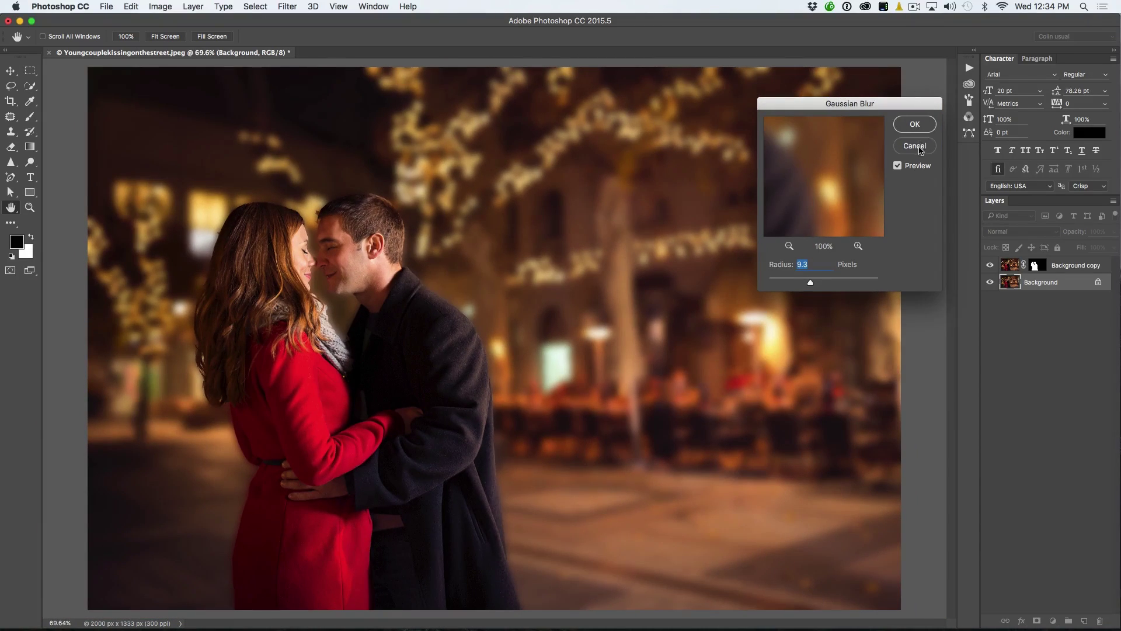
pyautogui.click(915, 146)
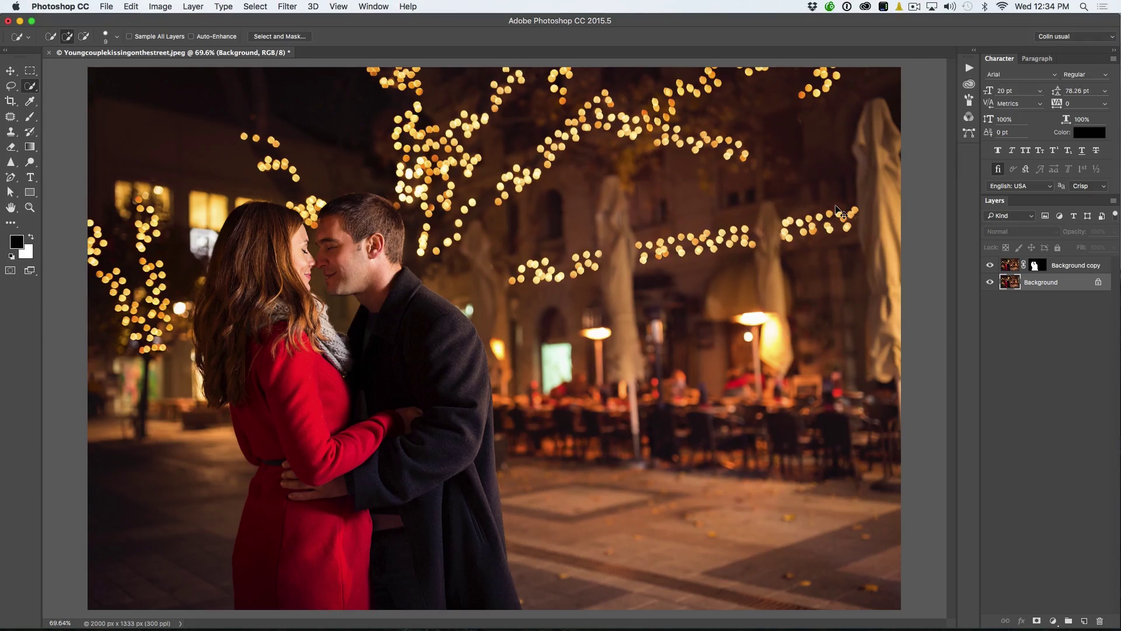
pyautogui.scroll(1, 837, 211)
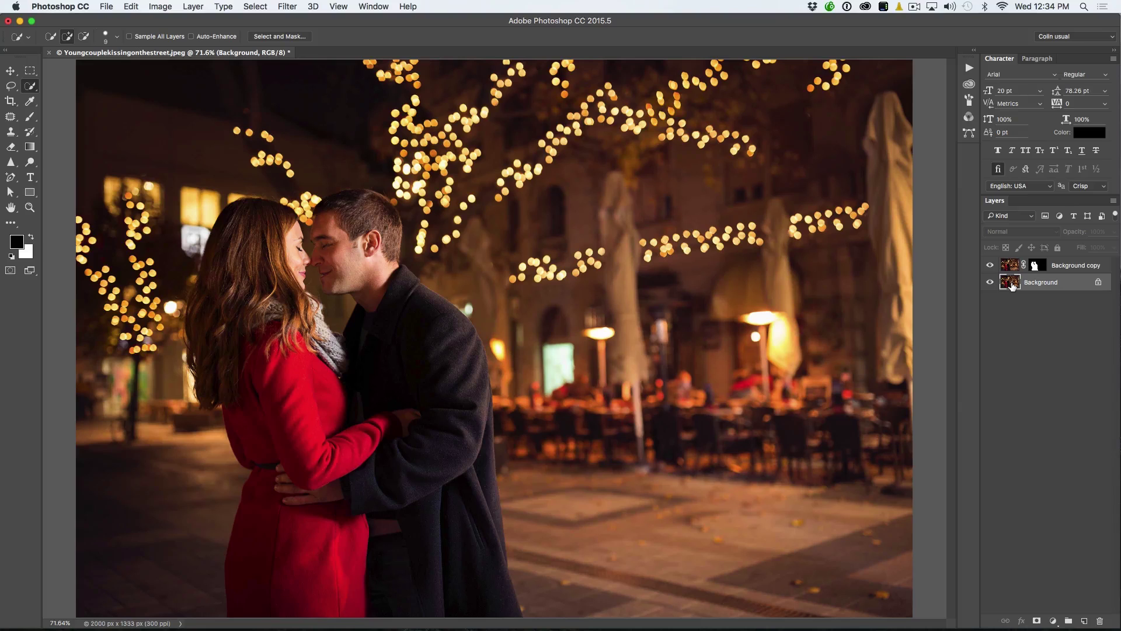
# Step: Load the couple's mask as a selection and expand it by 1 px
pyautogui.keyDown('super'); pyautogui.click(1037, 268); pyautogui.keyUp('super')
pyautogui.click(255, 6)
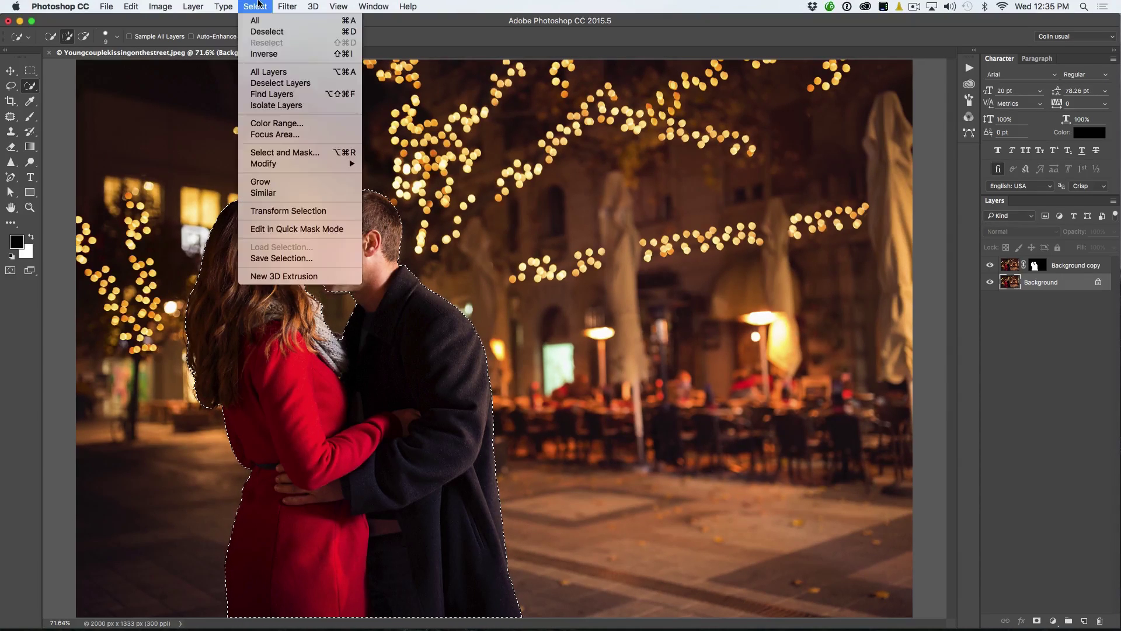
pyautogui.moveTo(263, 163)
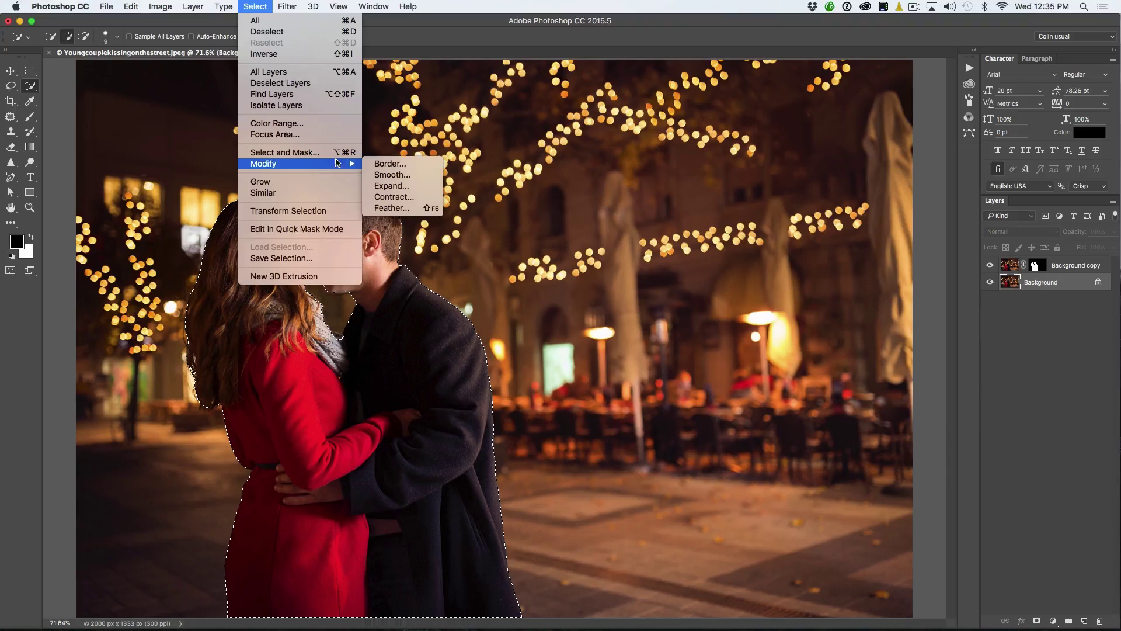
pyautogui.click(410, 187)
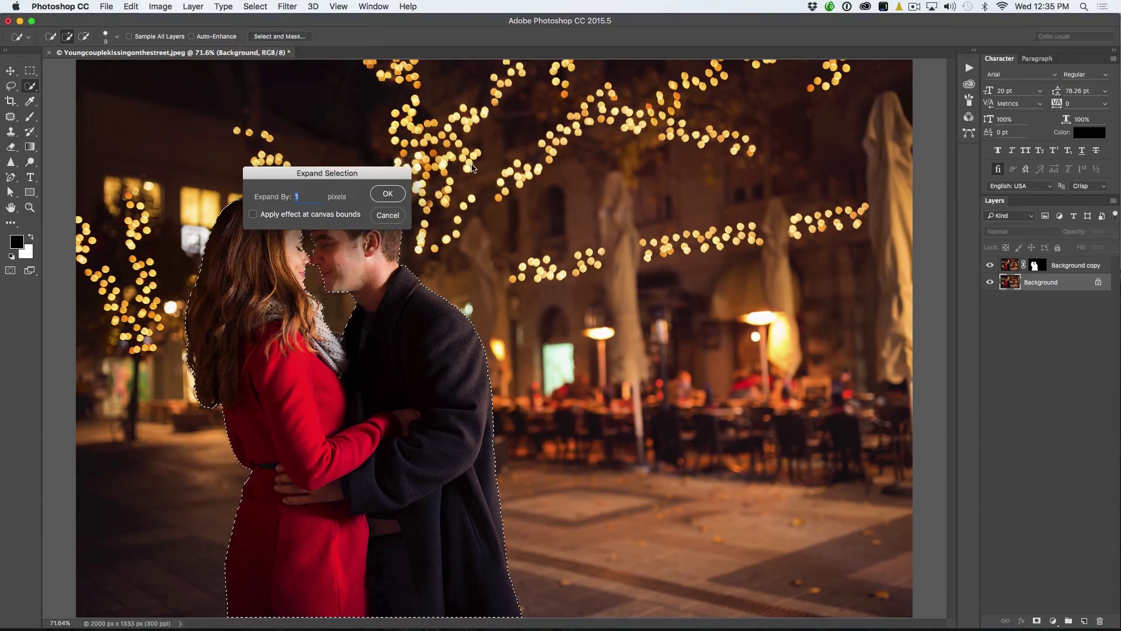
pyautogui.click(389, 195)
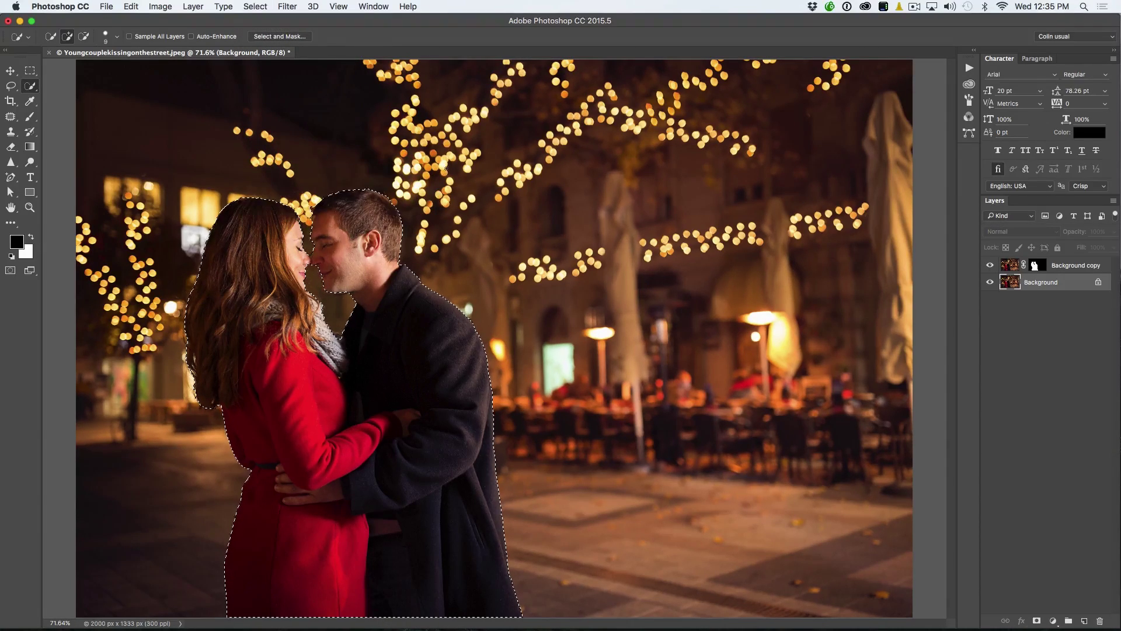
# Step: Feather the couple selection with a 1 px radius
pyautogui.click(257, 7)
pyautogui.moveTo(264, 163)
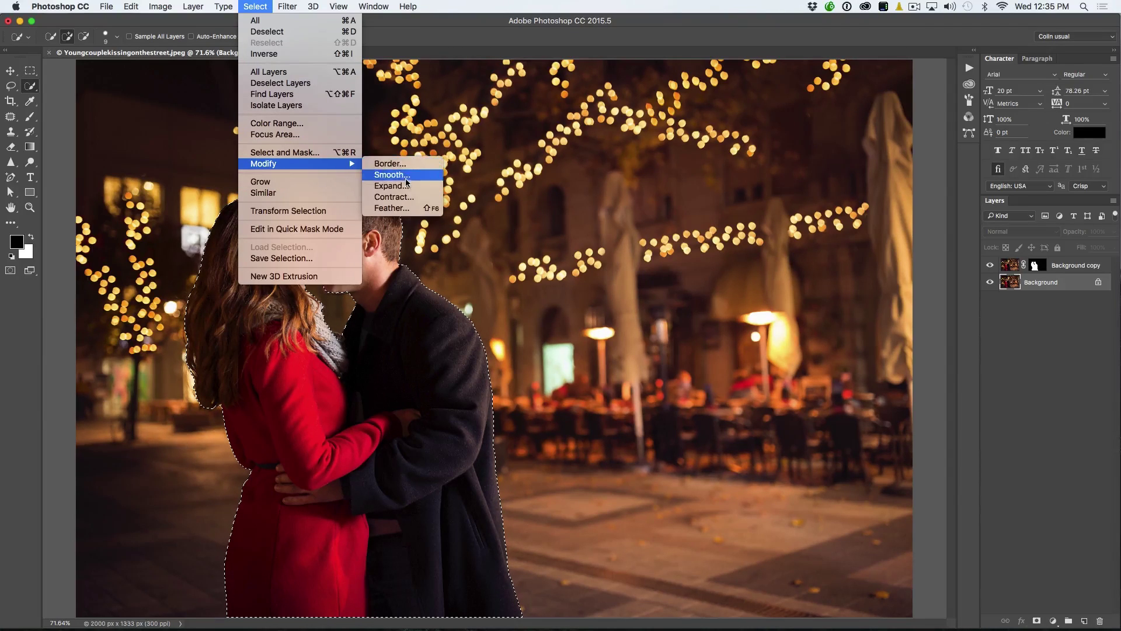
pyautogui.click(398, 209)
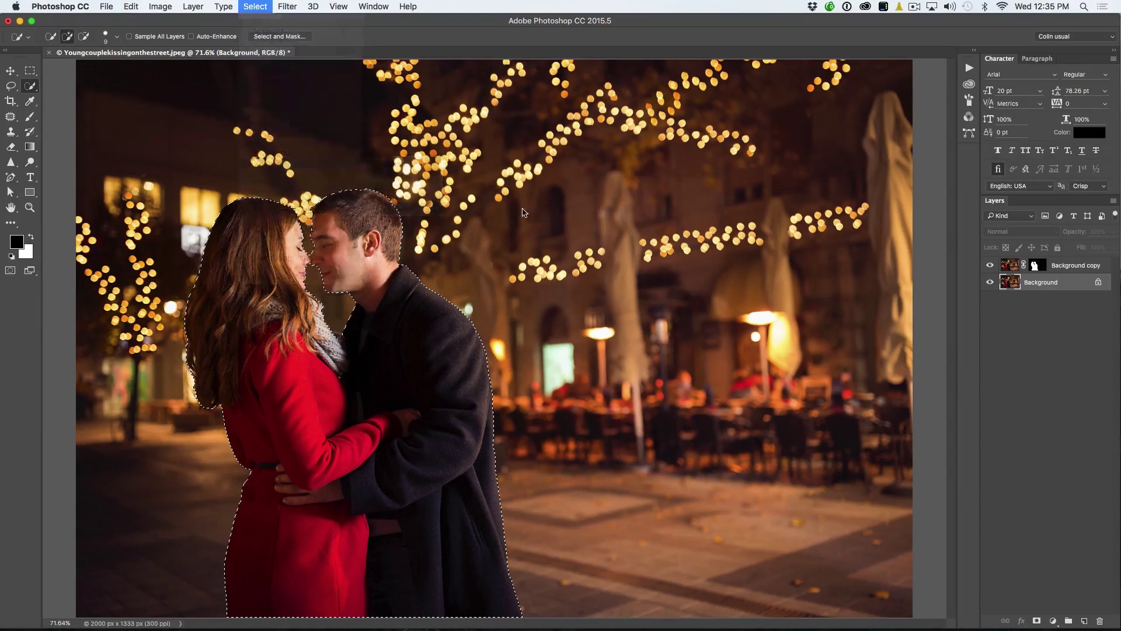
pyautogui.write('1')
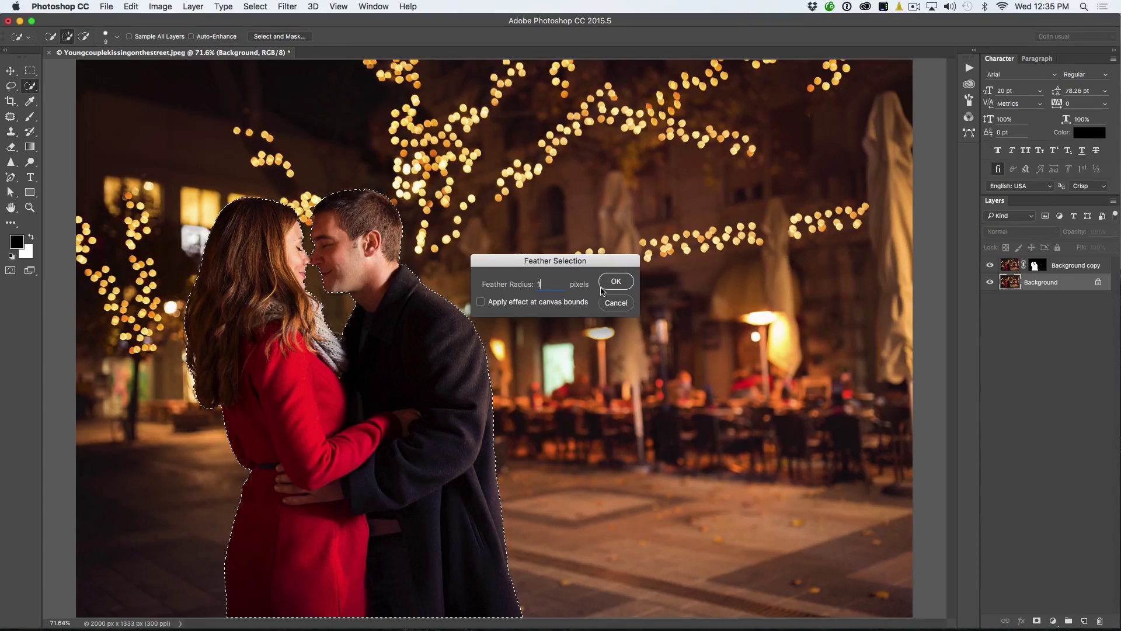
pyautogui.click(613, 283)
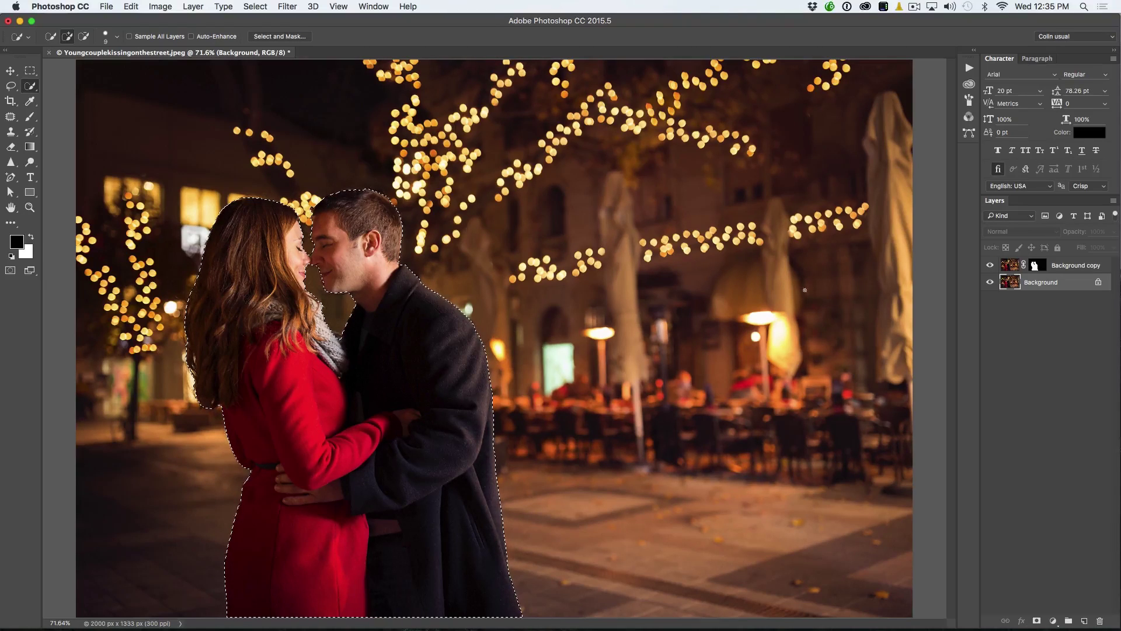
# Step: Hide the couple copy, Content-Aware Fill the couple's area, then show the copy again
pyautogui.click(990, 265)
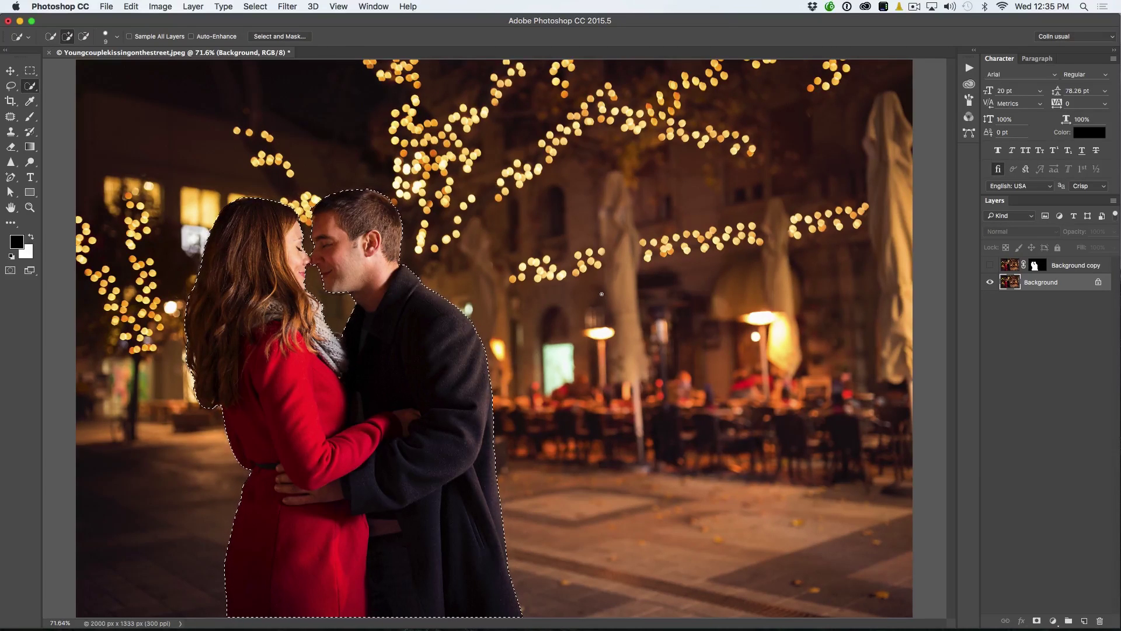
pyautogui.hotkey('shift', 'BackSpace')
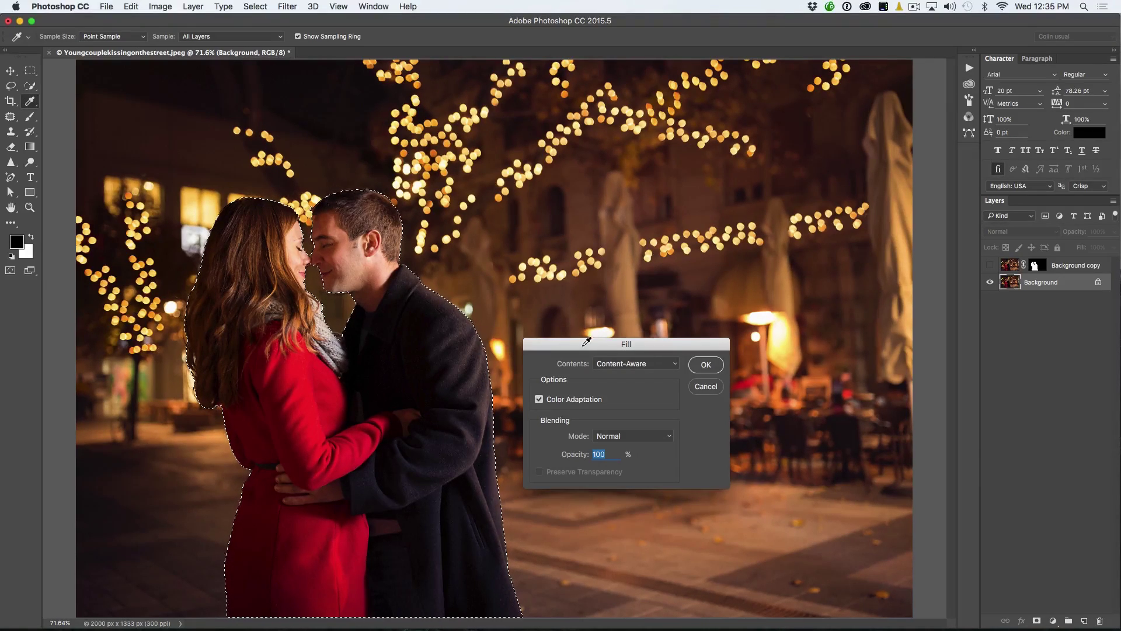
pyautogui.moveTo(587, 341); pyautogui.dragTo(576, 186)
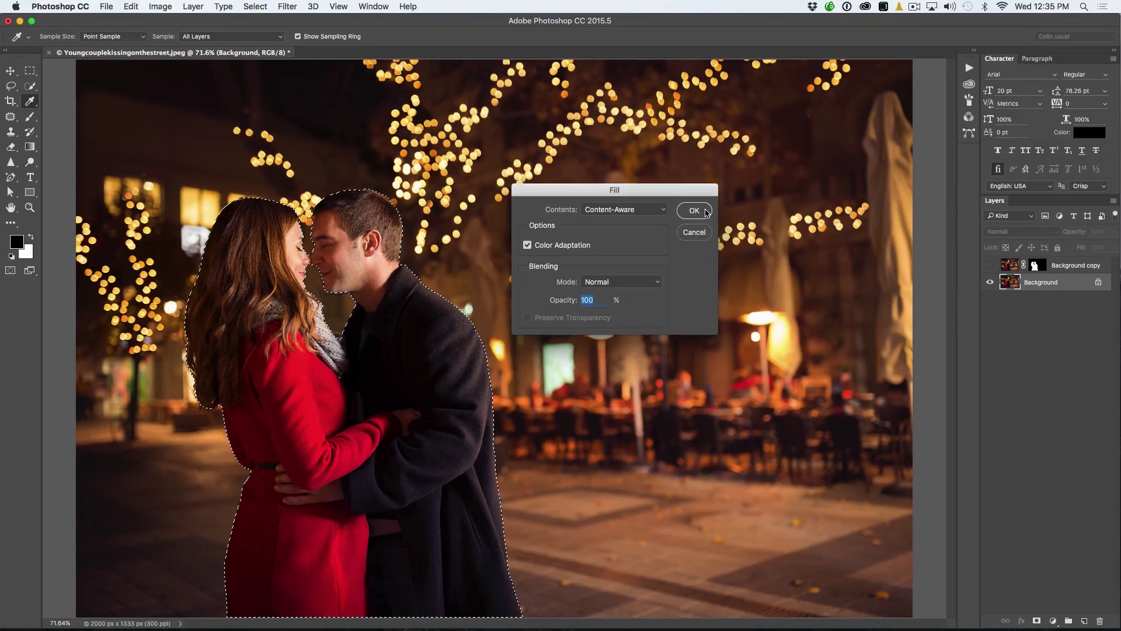
pyautogui.click(693, 211)
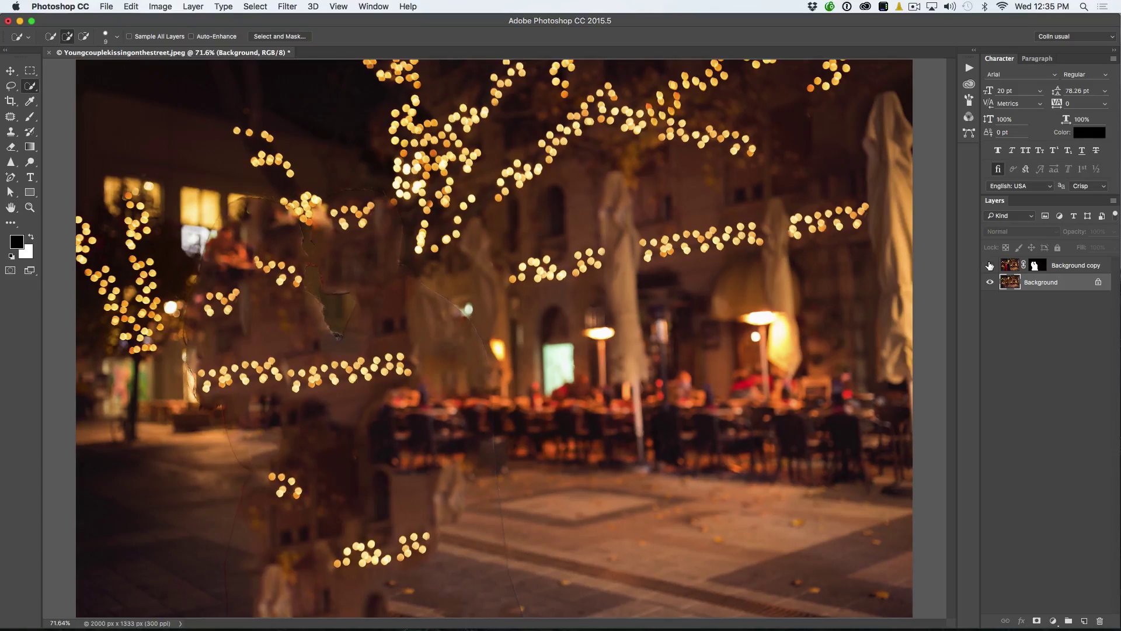
pyautogui.click(990, 265)
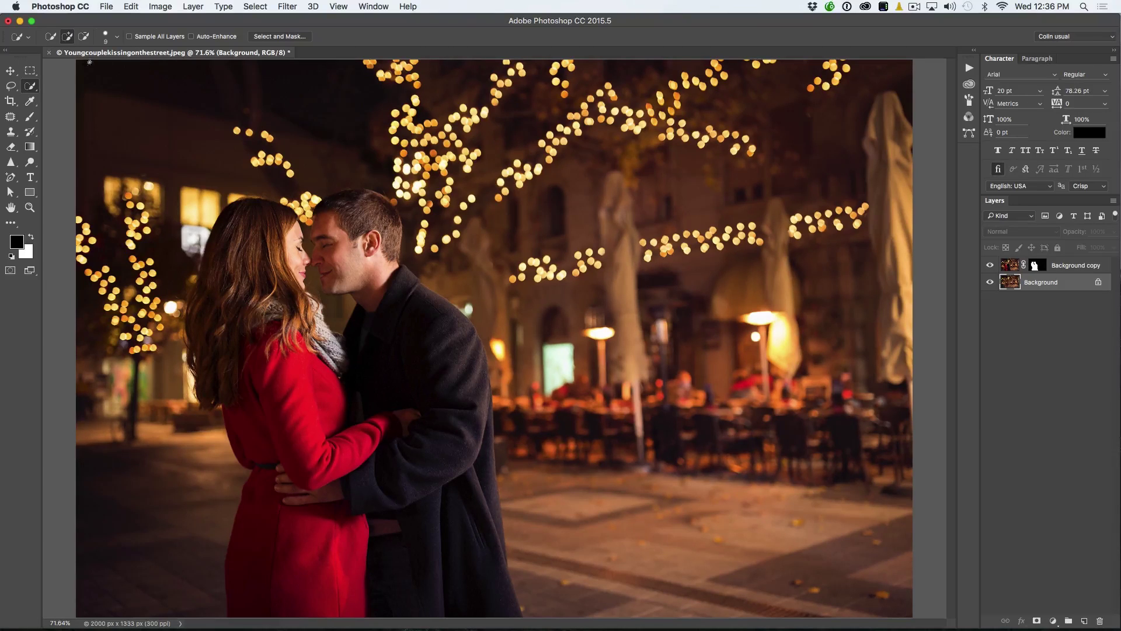
pyautogui.click(11, 72)
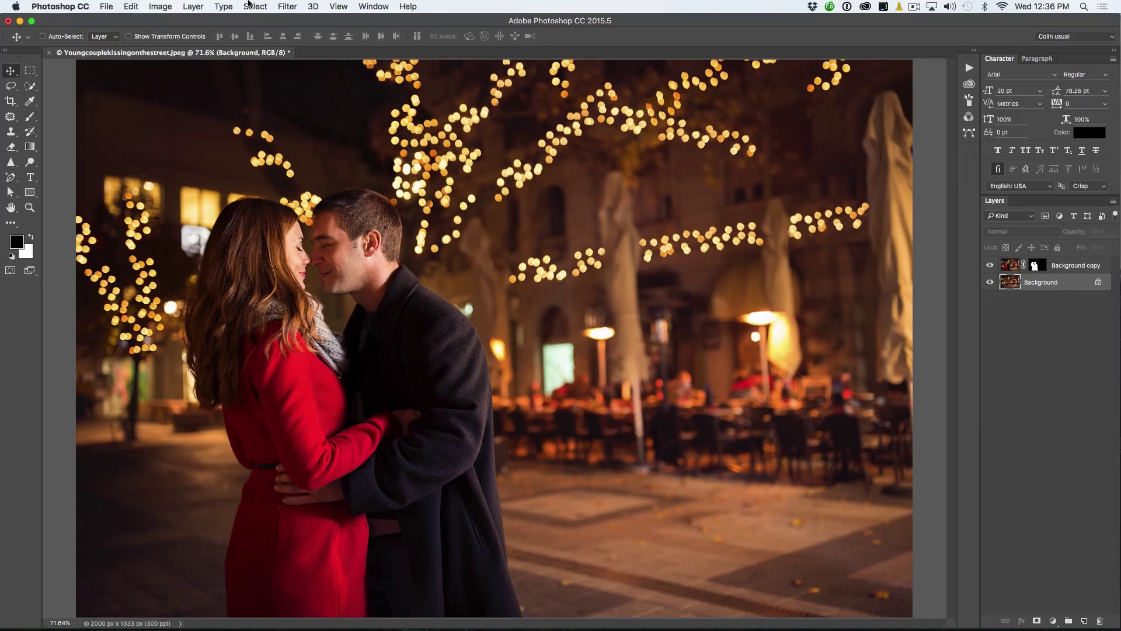
# Step: Apply Filter > Blur Gallery > Field Blur to the background street layer
pyautogui.click(288, 5)
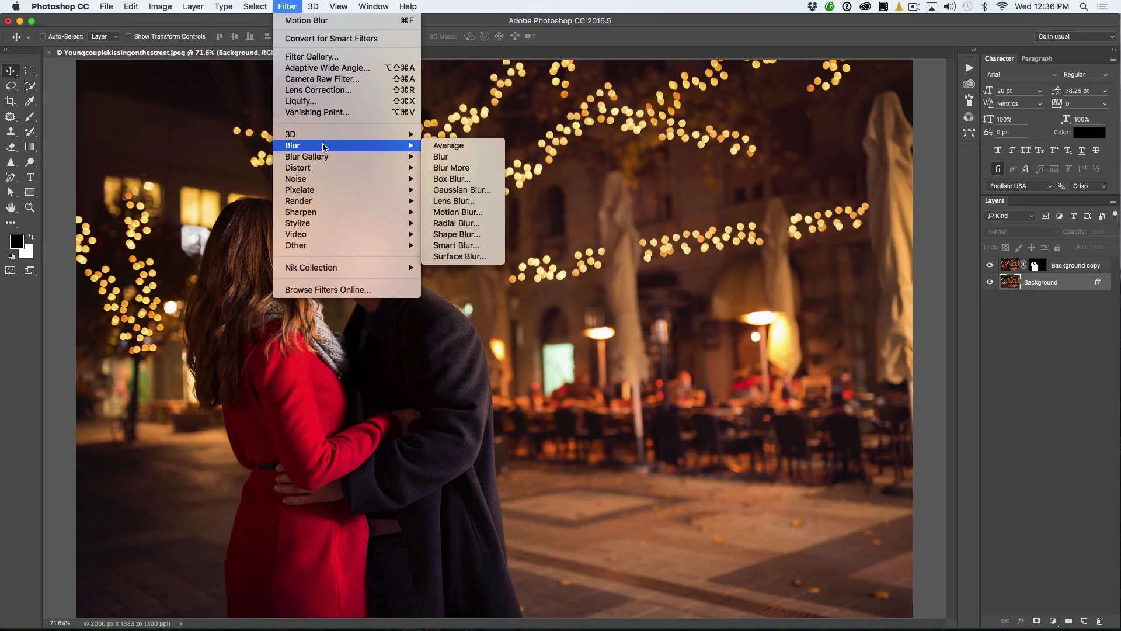
pyautogui.moveTo(307, 156)
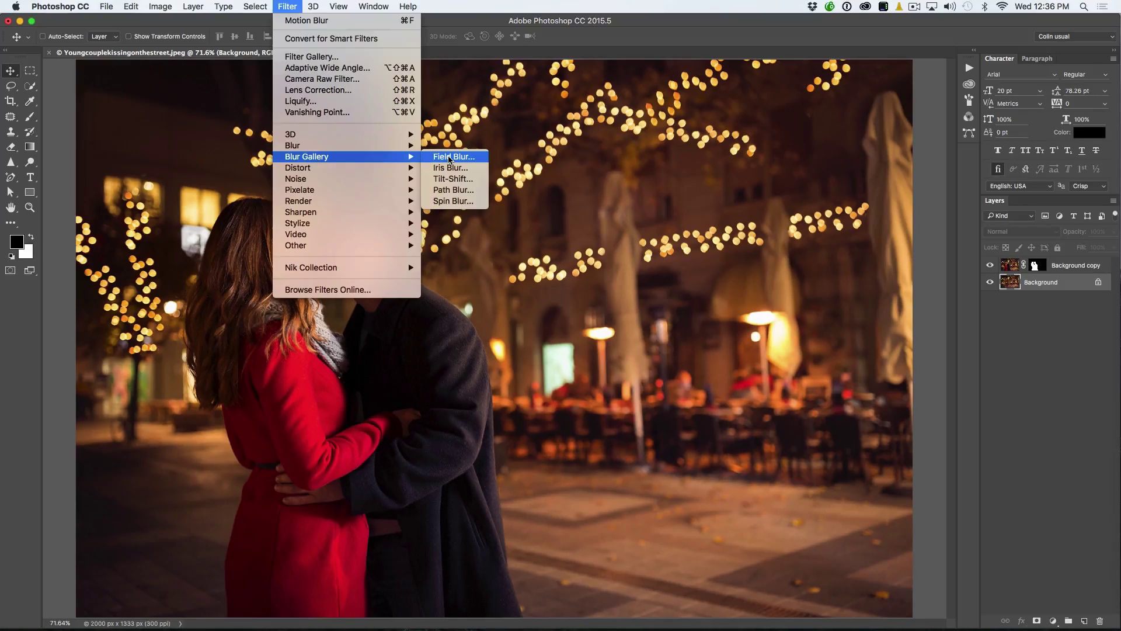
pyautogui.click(450, 159)
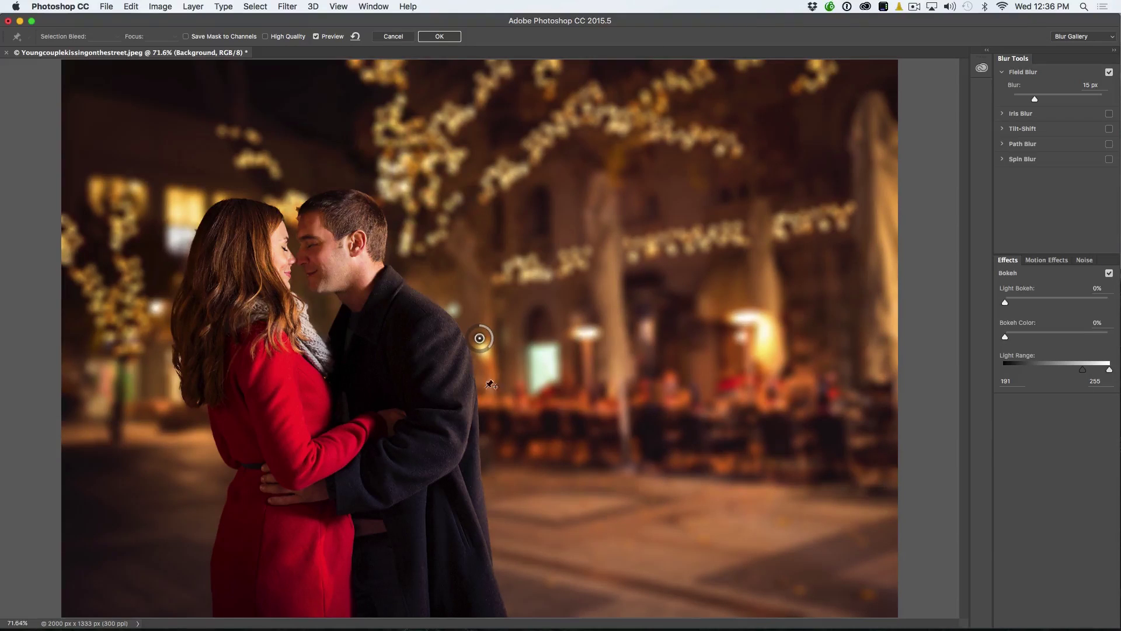
# Step: Move the blur pin up into the trees and set Light Bokeh to 40%
pyautogui.moveTo(480, 338); pyautogui.dragTo(523, 174)
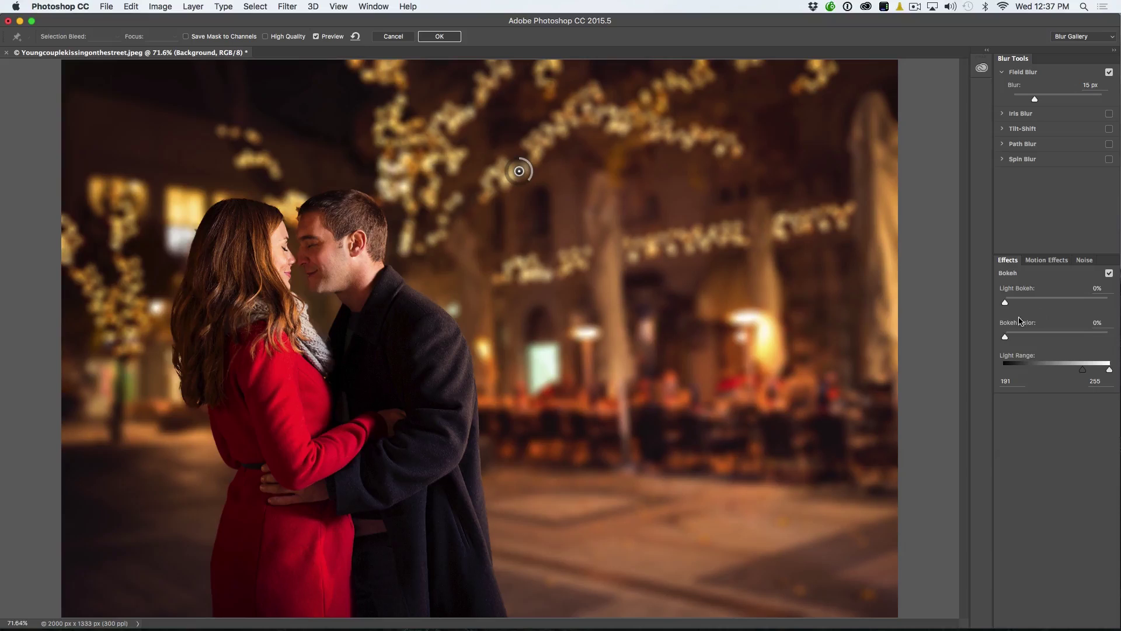
pyautogui.moveTo(1006, 305); pyautogui.dragTo(1022, 304)
pyautogui.moveTo(1023, 303); pyautogui.dragTo(1047, 303)
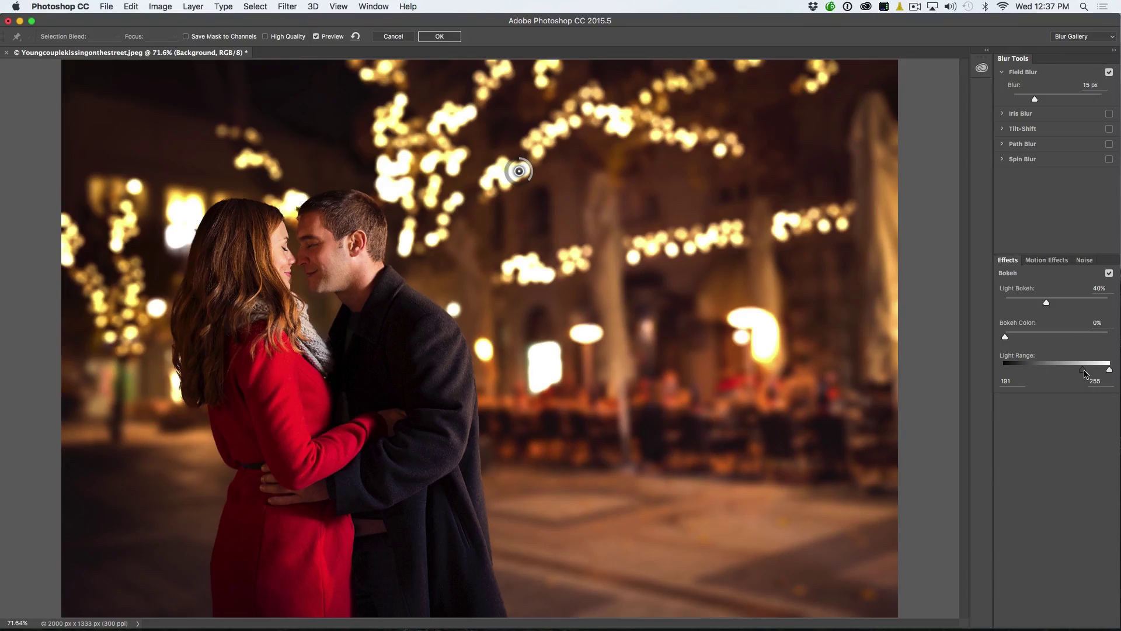
# Step: Adjust the bokeh Light Range handles to about 161/162
pyautogui.moveTo(1084, 376); pyautogui.dragTo(1035, 383)
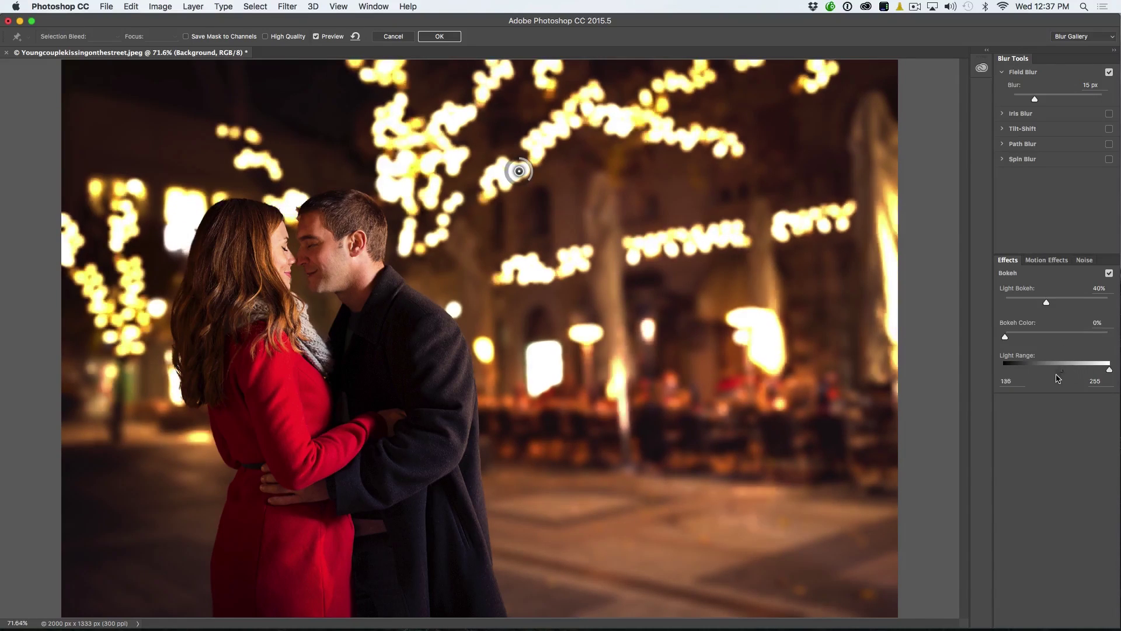
pyautogui.moveTo(1035, 382); pyautogui.dragTo(1014, 382)
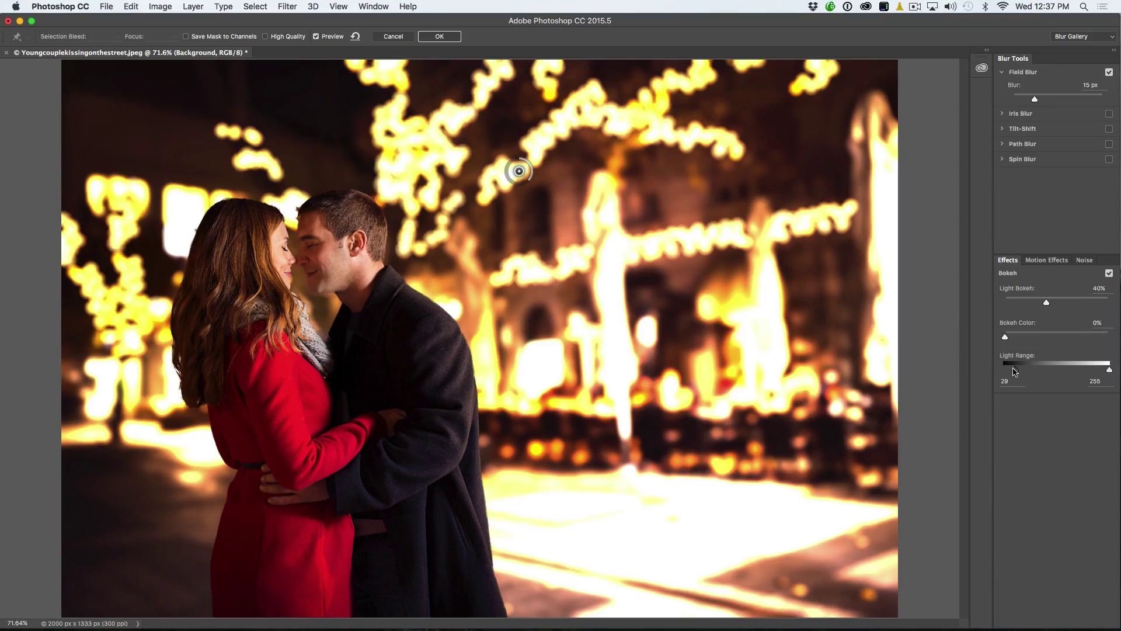
pyautogui.moveTo(1014, 368); pyautogui.dragTo(1091, 372)
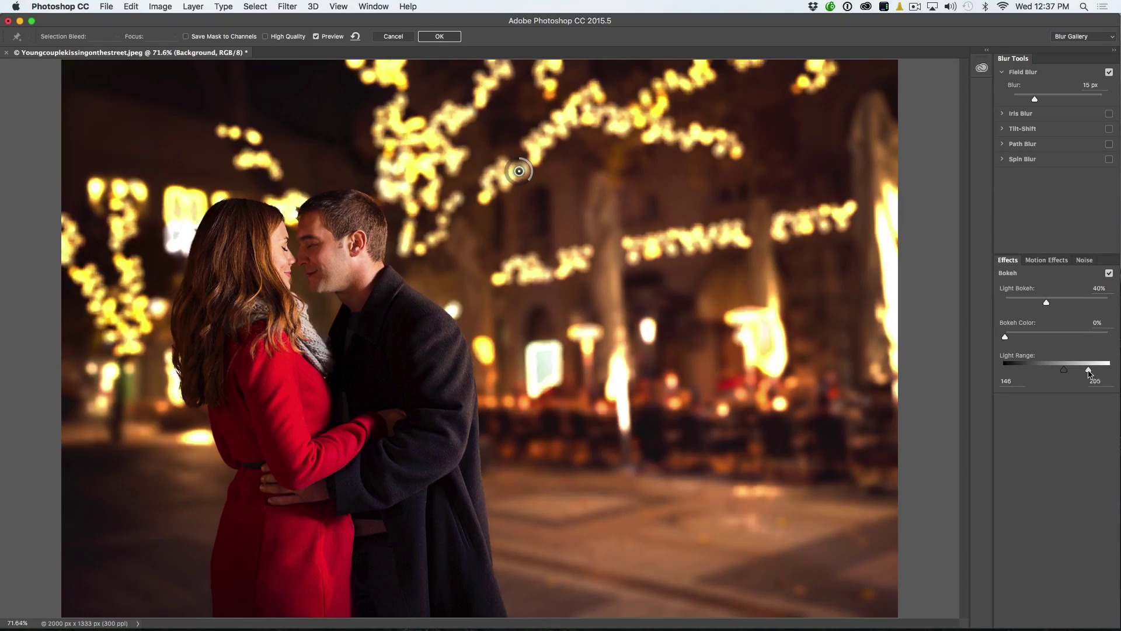
pyautogui.moveTo(1091, 372); pyautogui.dragTo(1078, 372)
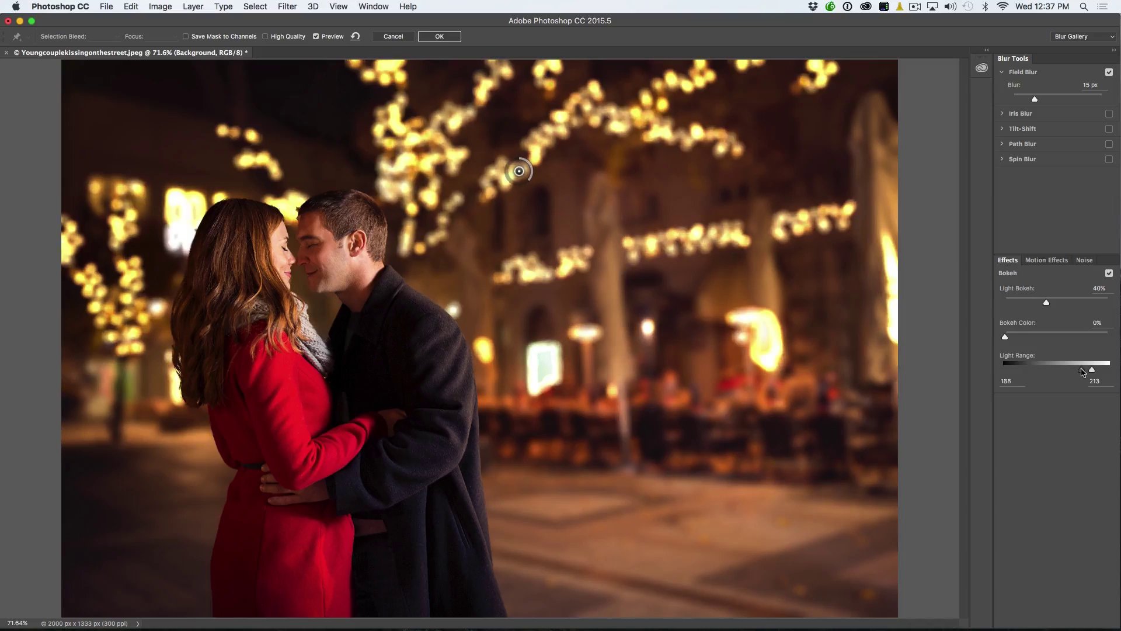
pyautogui.moveTo(1092, 371); pyautogui.dragTo(1079, 373)
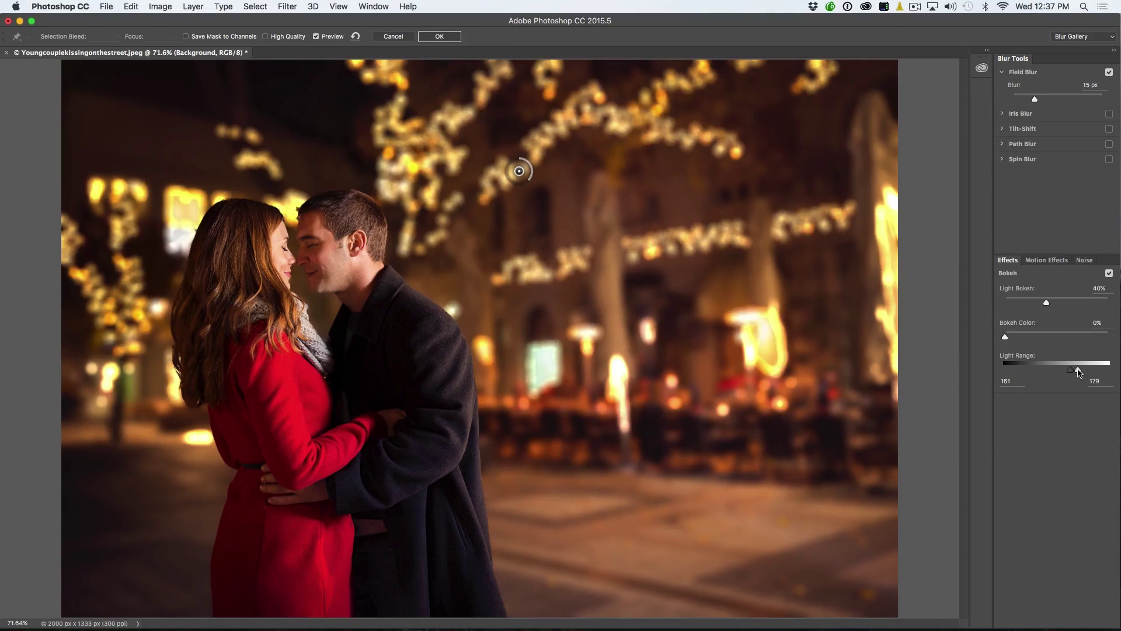
pyautogui.moveTo(1079, 372); pyautogui.dragTo(1071, 371)
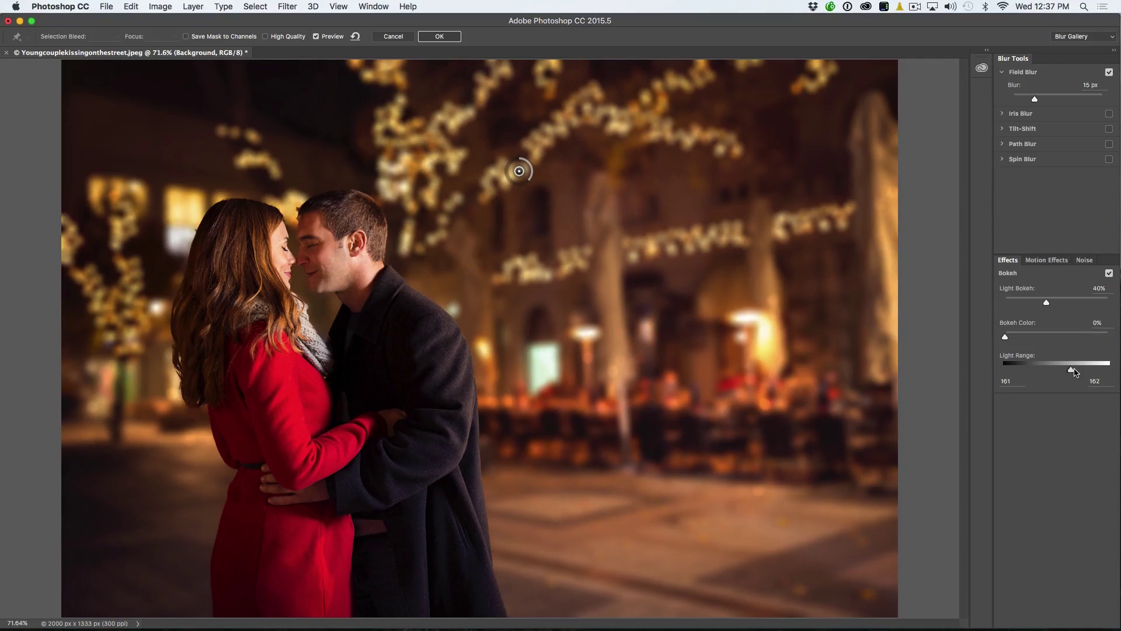
pyautogui.moveTo(1072, 371); pyautogui.dragTo(1069, 373)
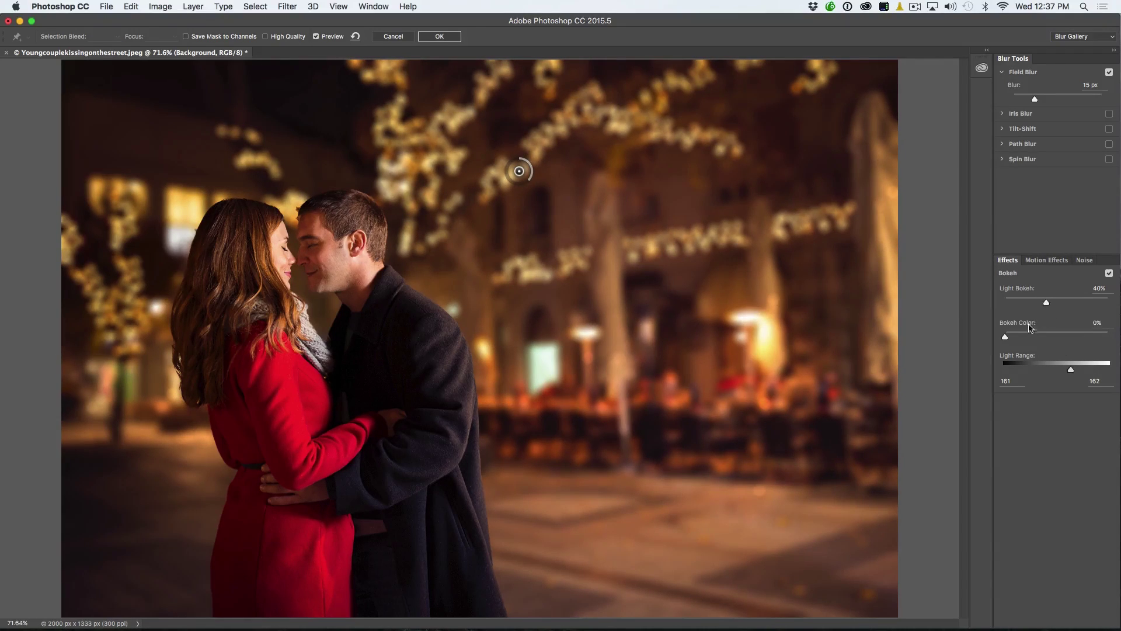
# Step: Increase the field blur and raise Light Bokeh to 91%, tweaking Light Range
pyautogui.moveTo(1035, 99); pyautogui.dragTo(1031, 99)
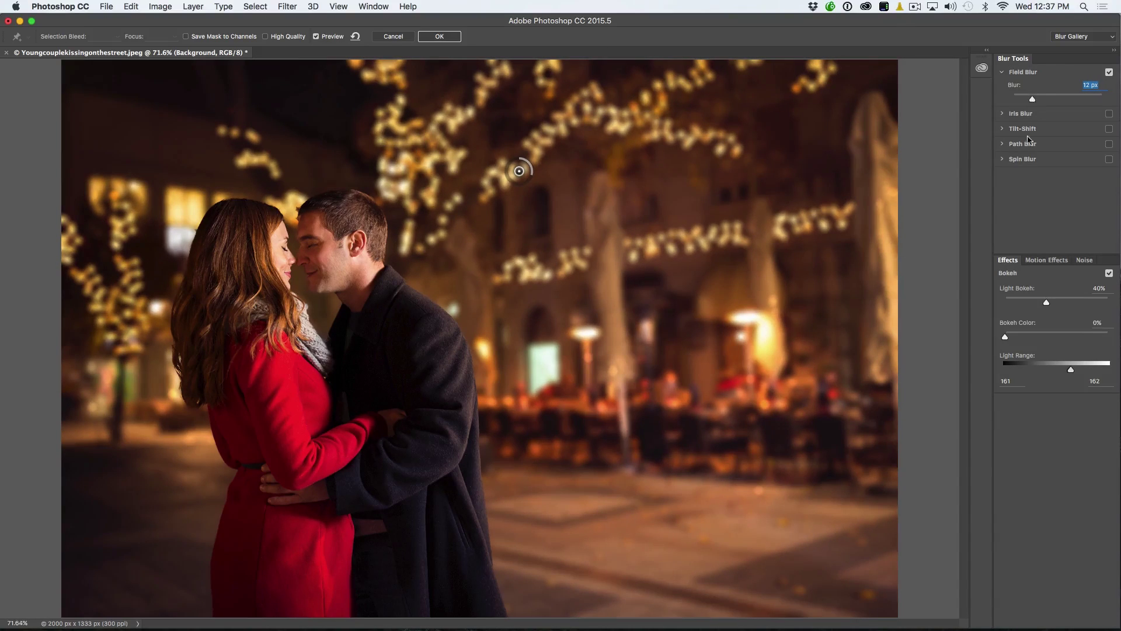
pyautogui.moveTo(1046, 301); pyautogui.dragTo(1091, 303)
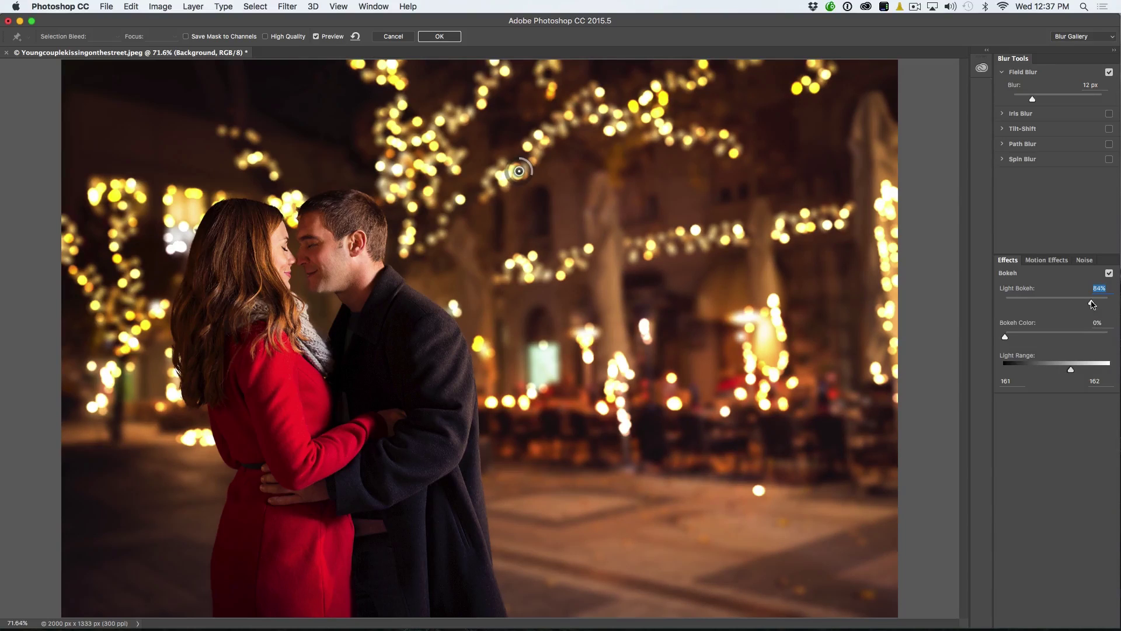
pyautogui.moveTo(1091, 303); pyautogui.dragTo(1090, 304)
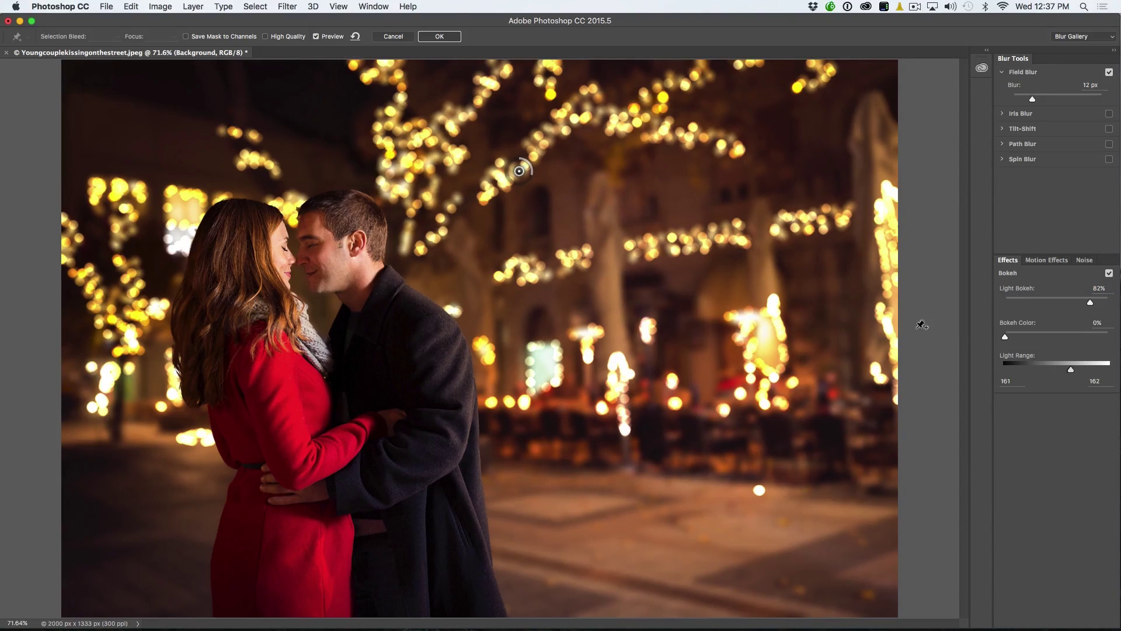
pyautogui.moveTo(1031, 99); pyautogui.dragTo(1039, 99)
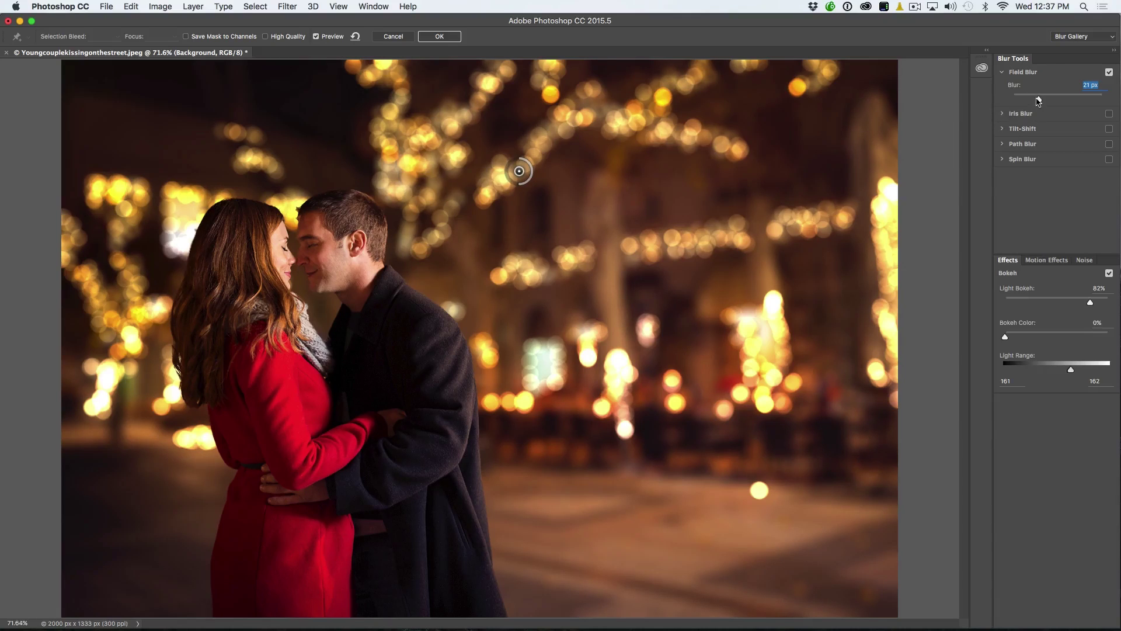
pyautogui.moveTo(1038, 99); pyautogui.dragTo(1042, 100)
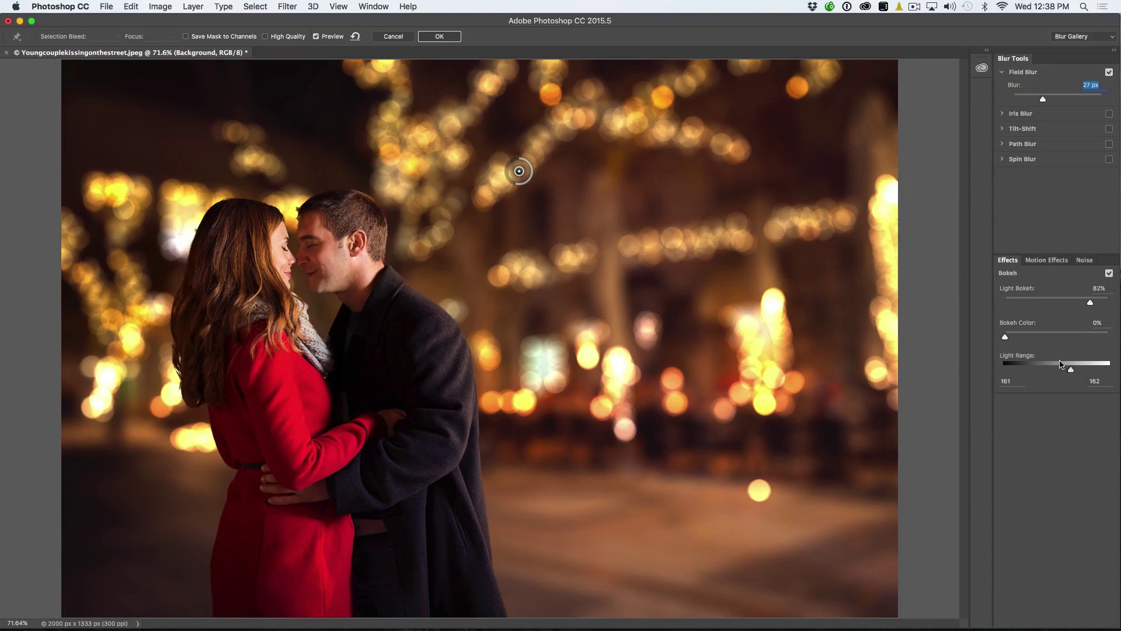
pyautogui.moveTo(1090, 304); pyautogui.dragTo(1100, 305)
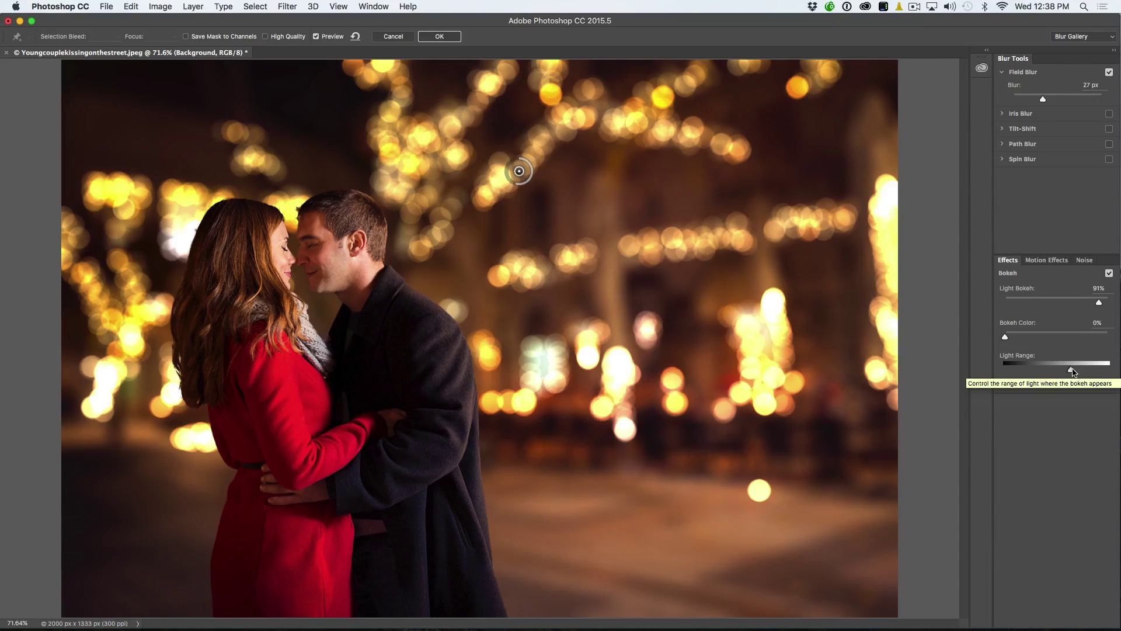
pyautogui.moveTo(1072, 371); pyautogui.dragTo(1079, 371)
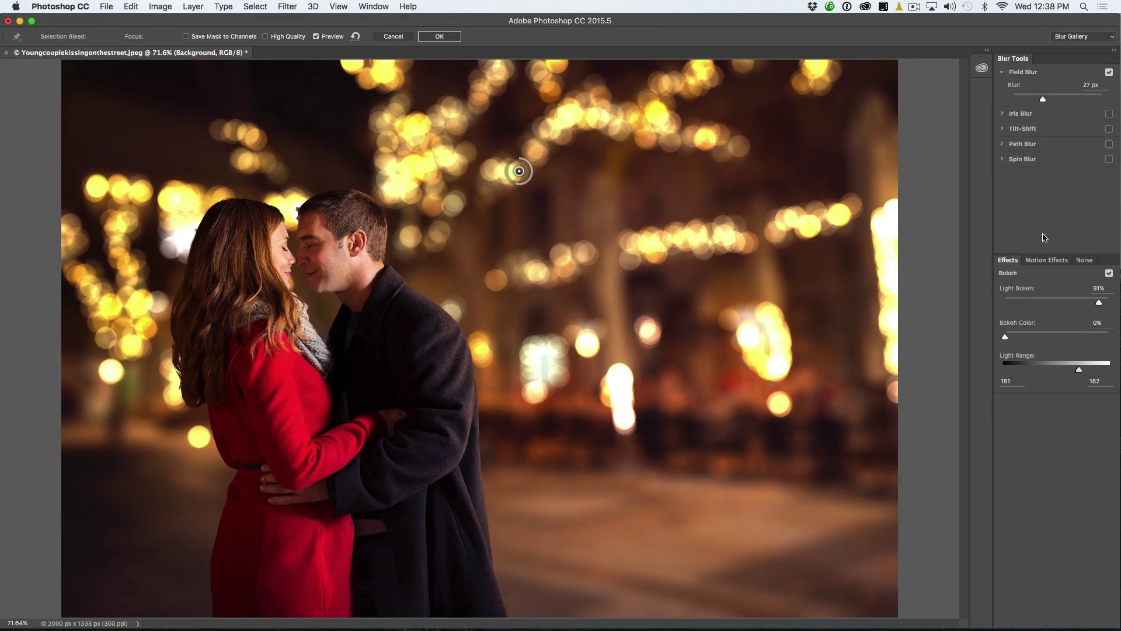
# Step: Fine-tune the field blur amount, settling at about 29 px
pyautogui.moveTo(1042, 101); pyautogui.dragTo(1052, 102)
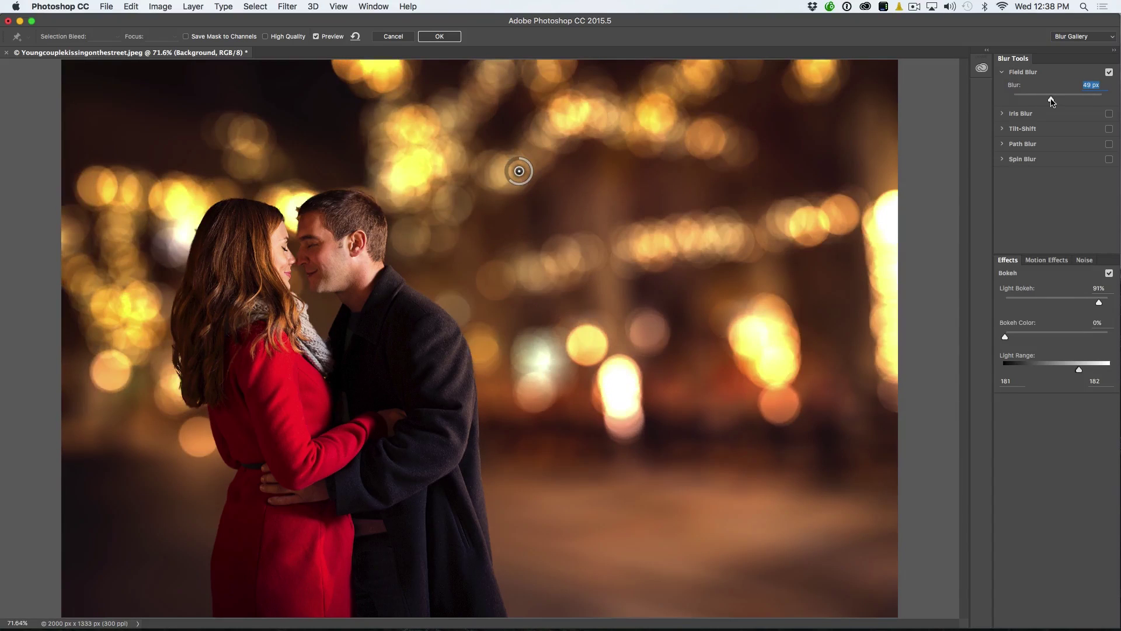
pyautogui.moveTo(1051, 102); pyautogui.dragTo(1038, 102)
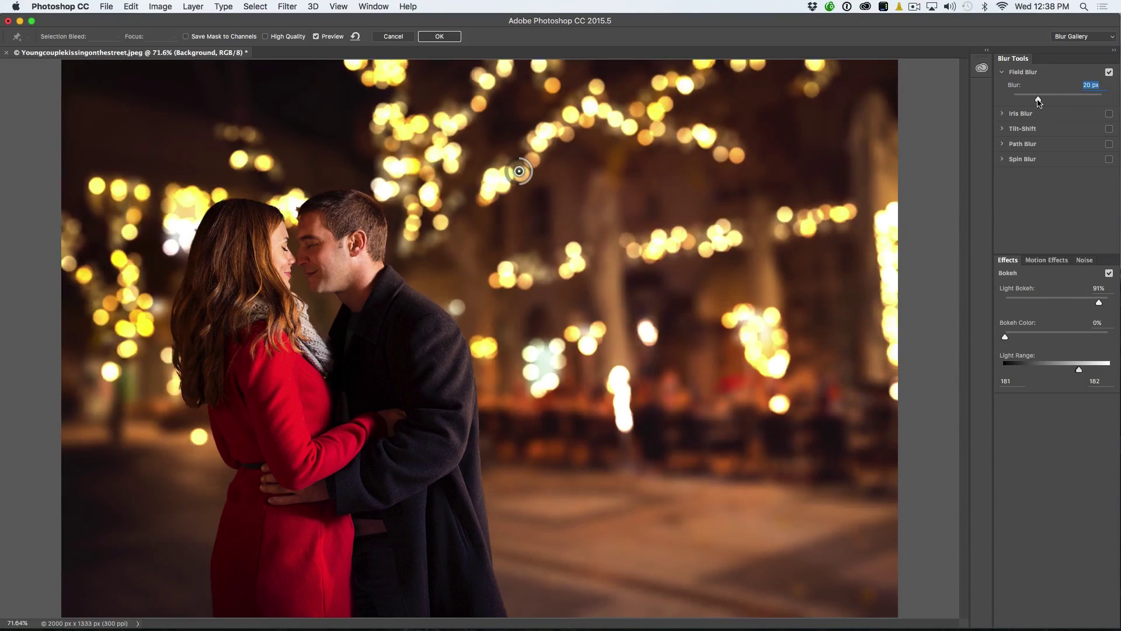
pyautogui.moveTo(1038, 101); pyautogui.dragTo(1045, 102)
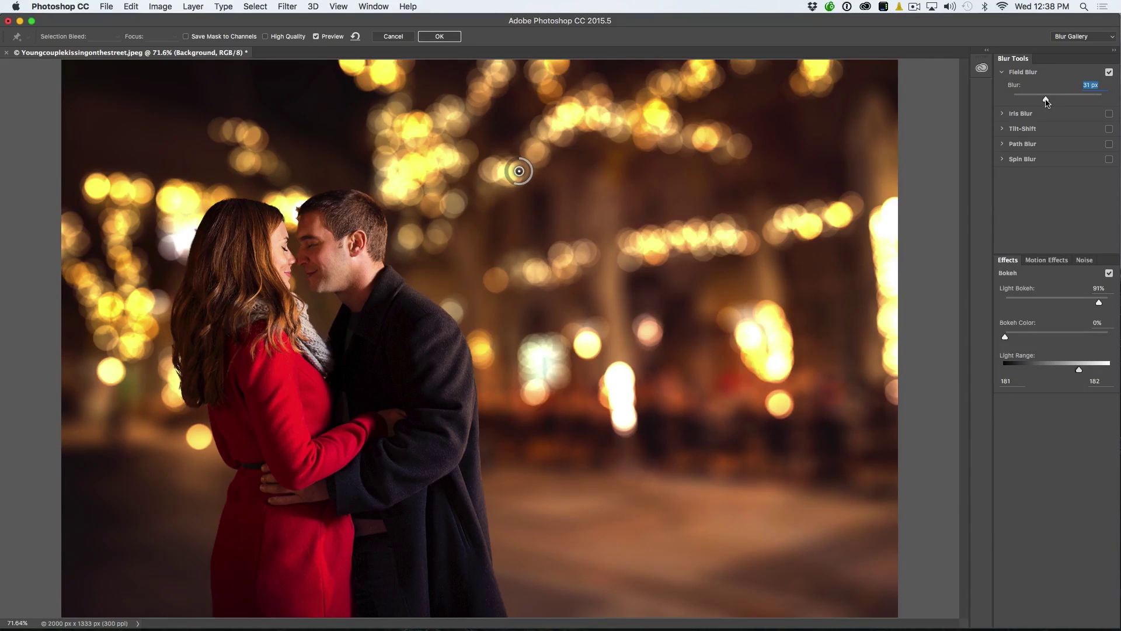
pyautogui.moveTo(1045, 102); pyautogui.dragTo(1044, 102)
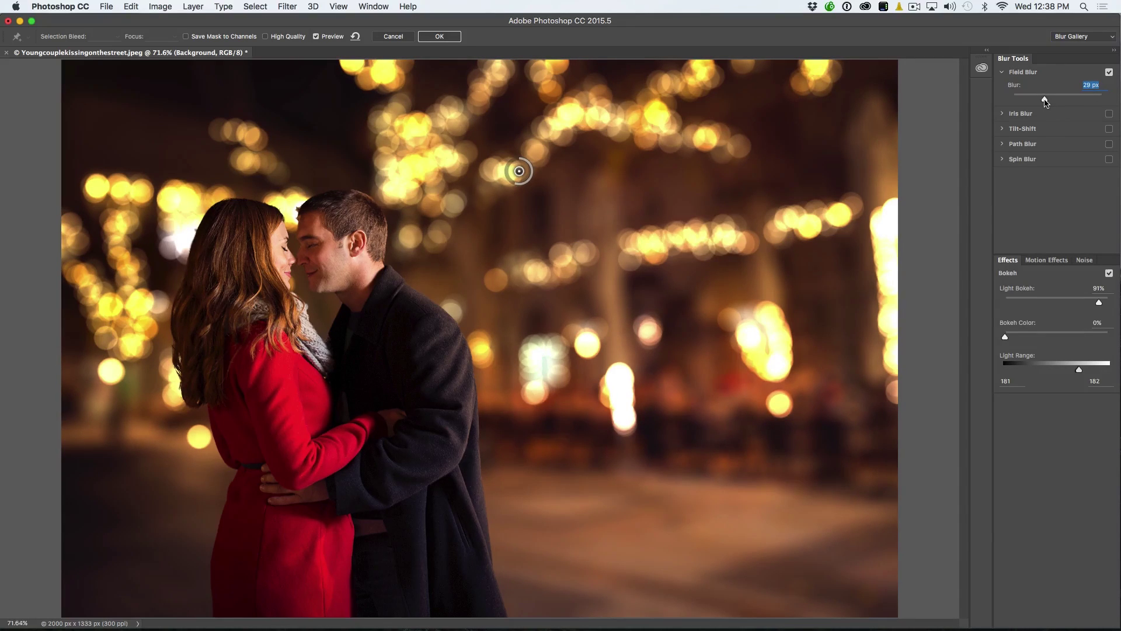
pyautogui.moveTo(1004, 338); pyautogui.dragTo(1008, 339)
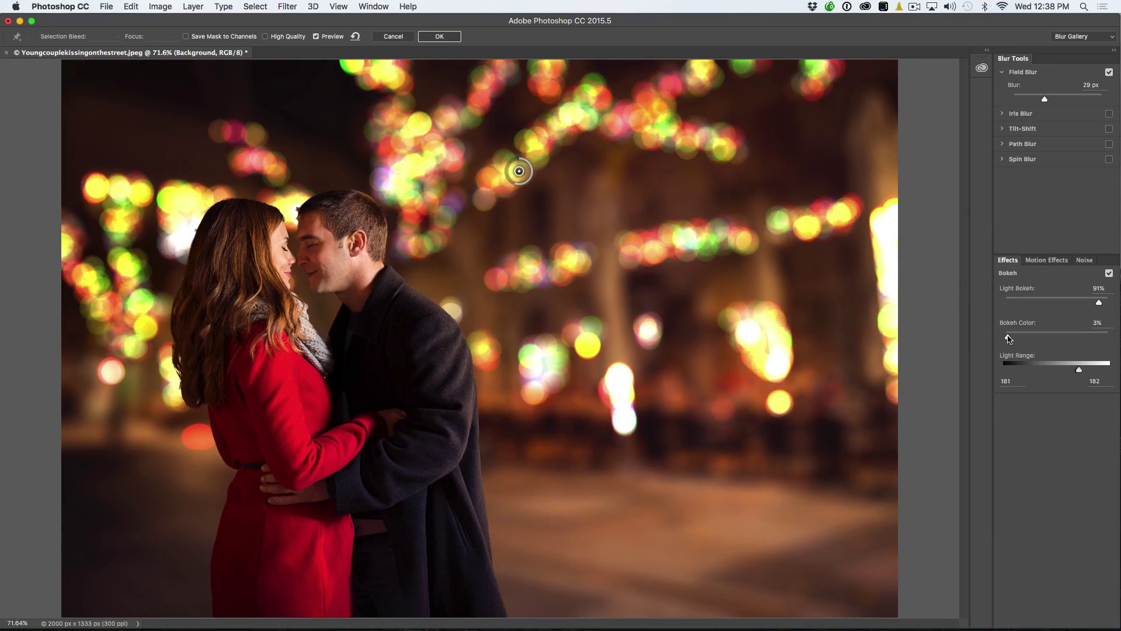
pyautogui.moveTo(1008, 339); pyautogui.dragTo(1004, 339)
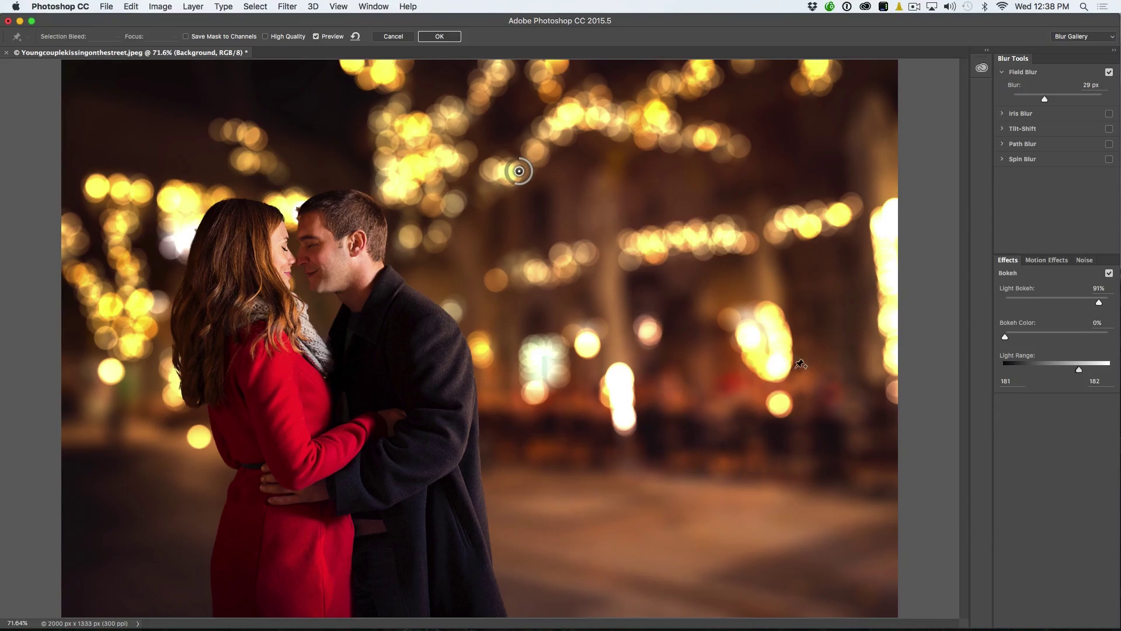
pyautogui.click(441, 38)
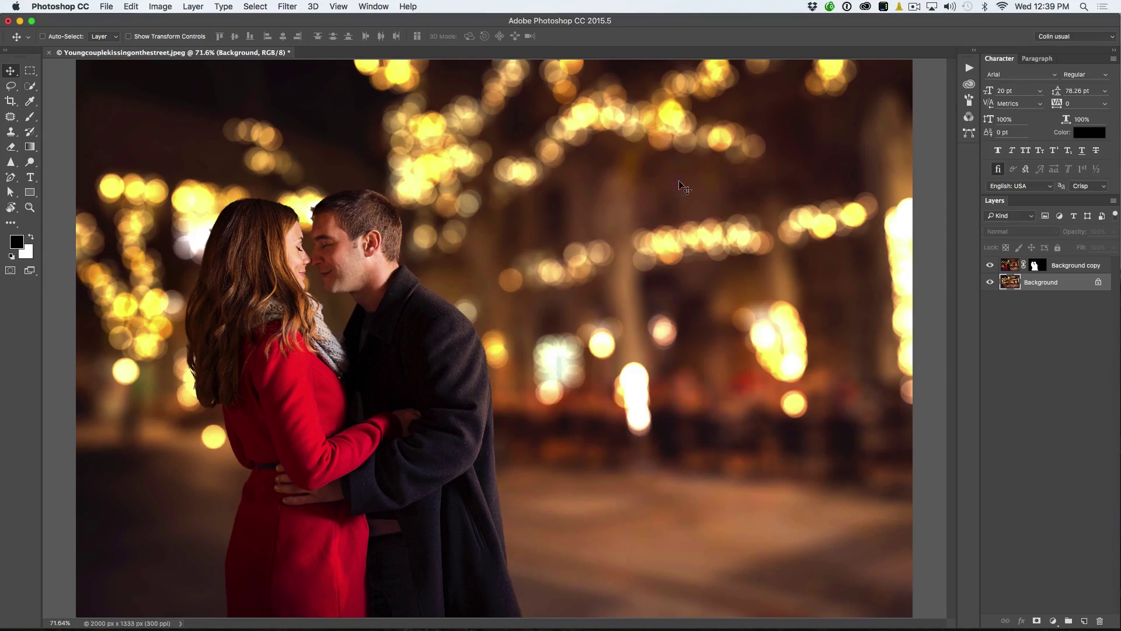
# Step: Compare before and after by toggling the couple layer's visibility and its layer mask
pyautogui.click(991, 266)
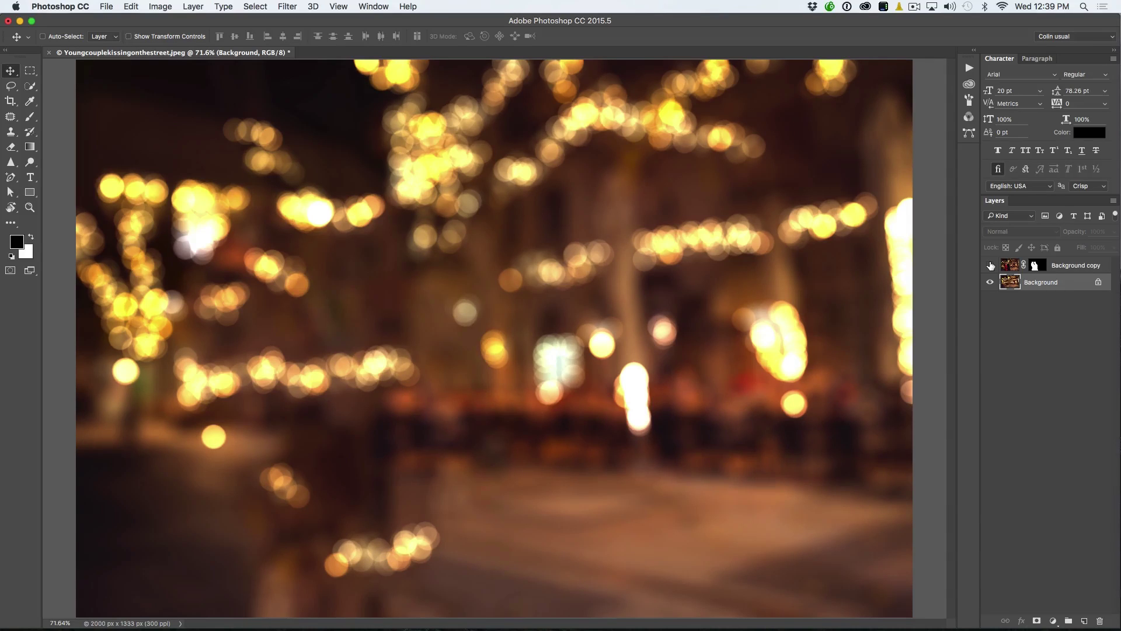
pyautogui.click(990, 265)
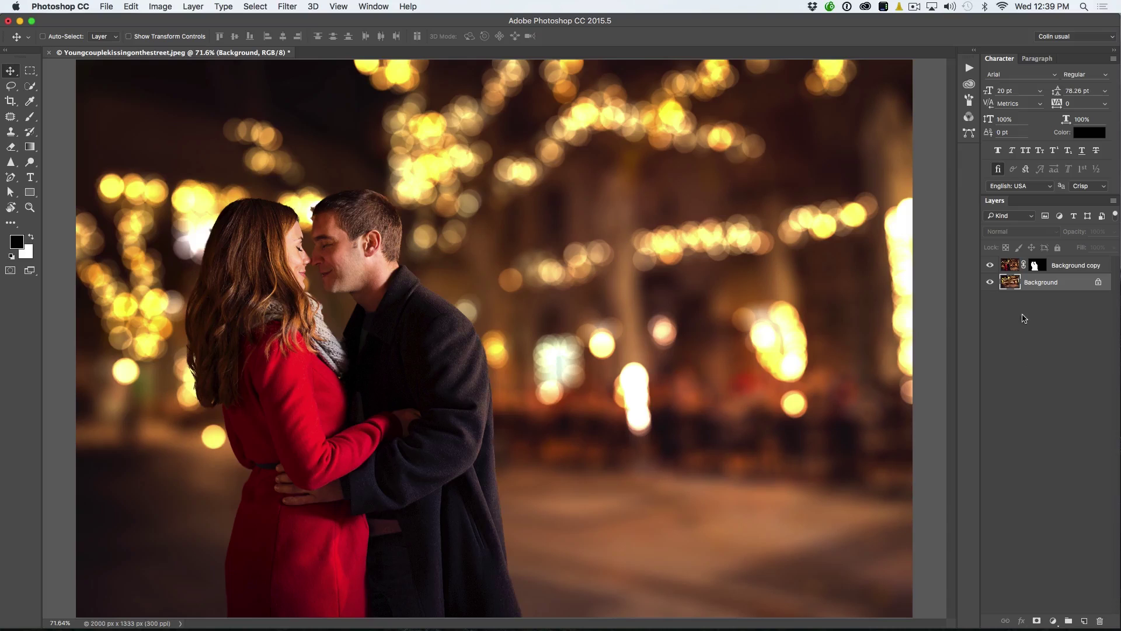
pyautogui.keyDown('shift'); pyautogui.click(1035, 266); pyautogui.keyUp('shift')
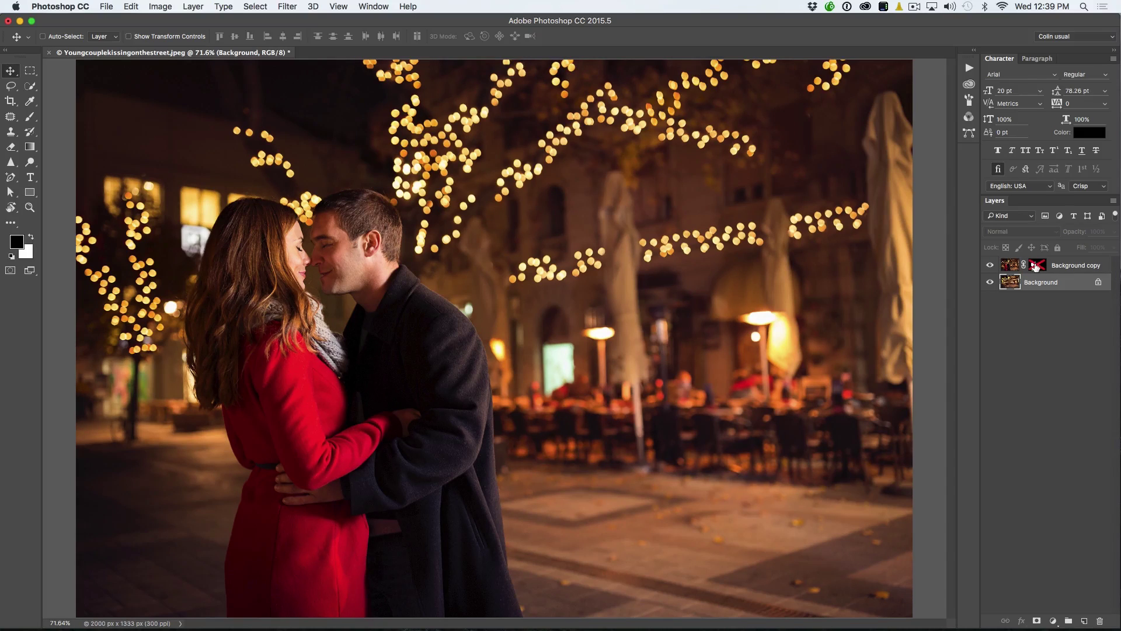
pyautogui.keyDown('shift'); pyautogui.click(1035, 266); pyautogui.keyUp('shift')
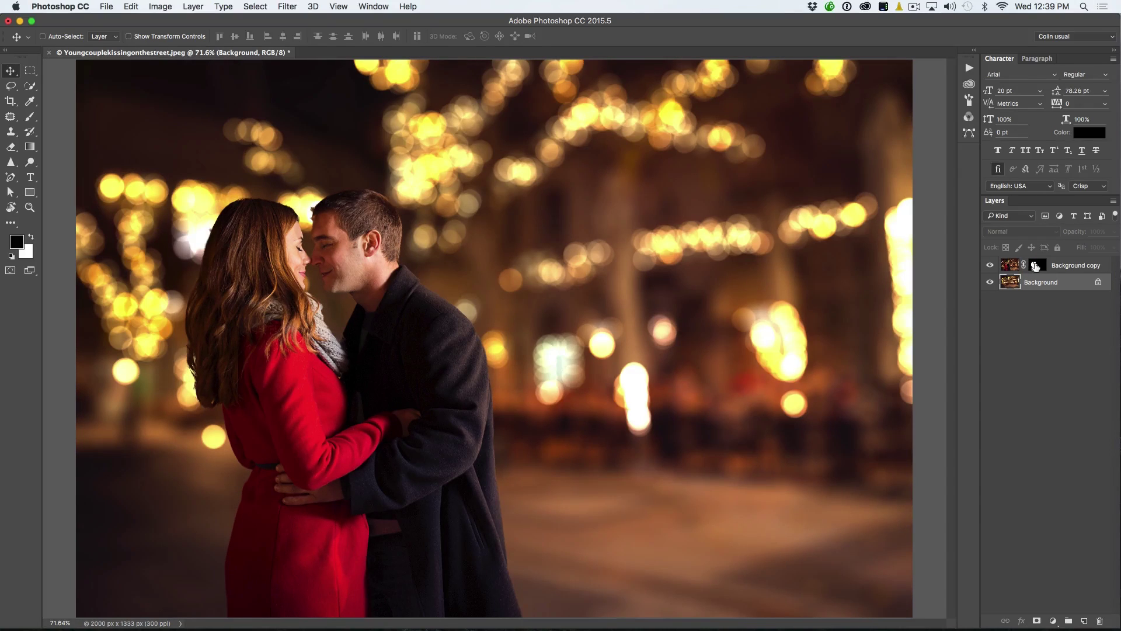